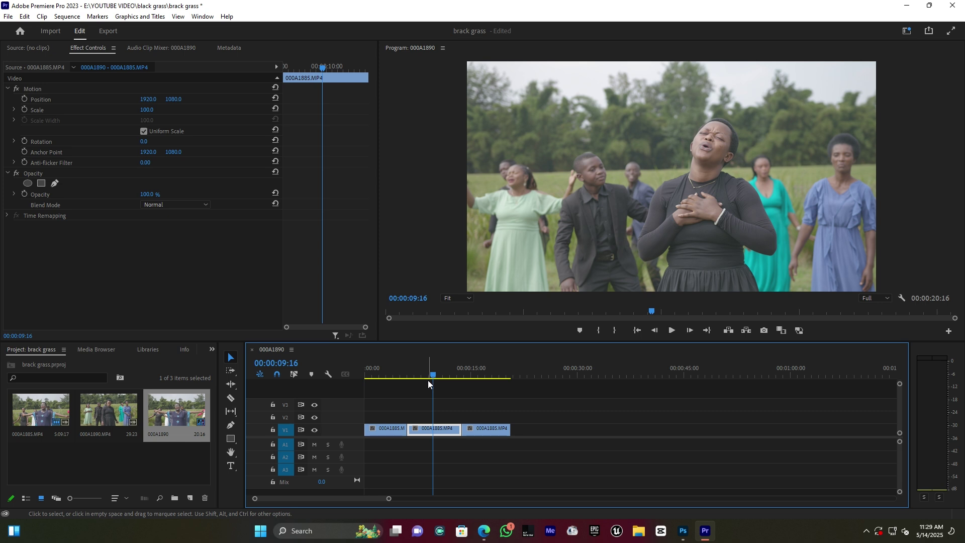
Preview frames of the three timeline clips and park the playhead at 00:00:10:00 in the second clip.
click(464, 374)
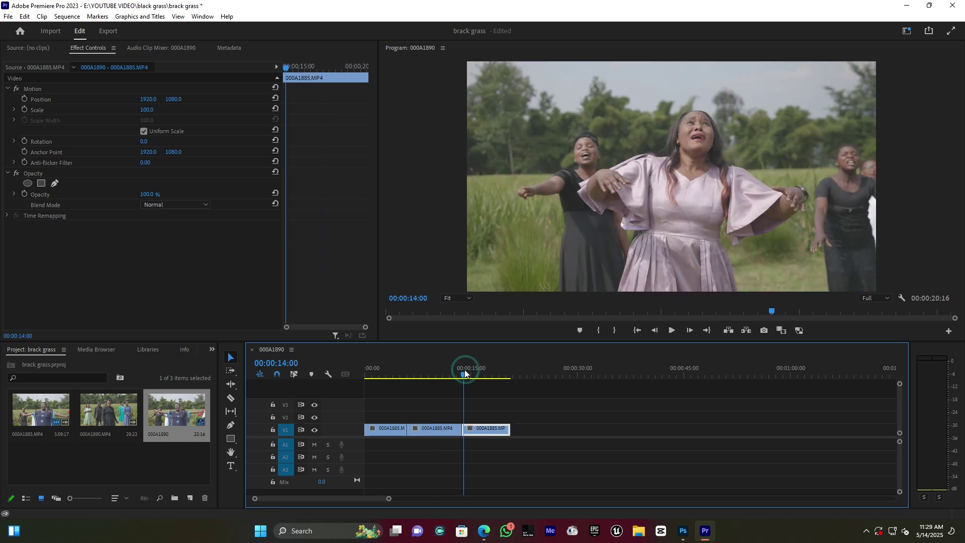
click(377, 374)
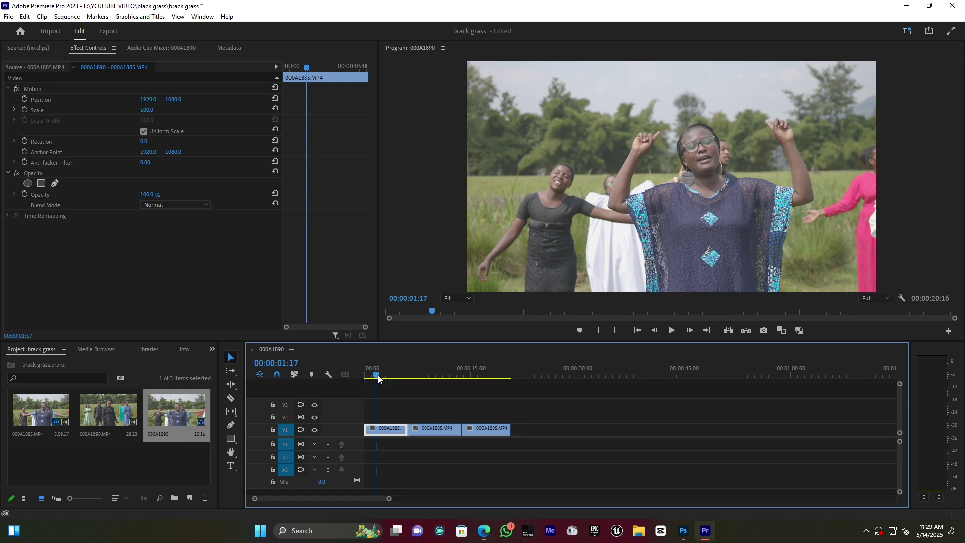
click(427, 367)
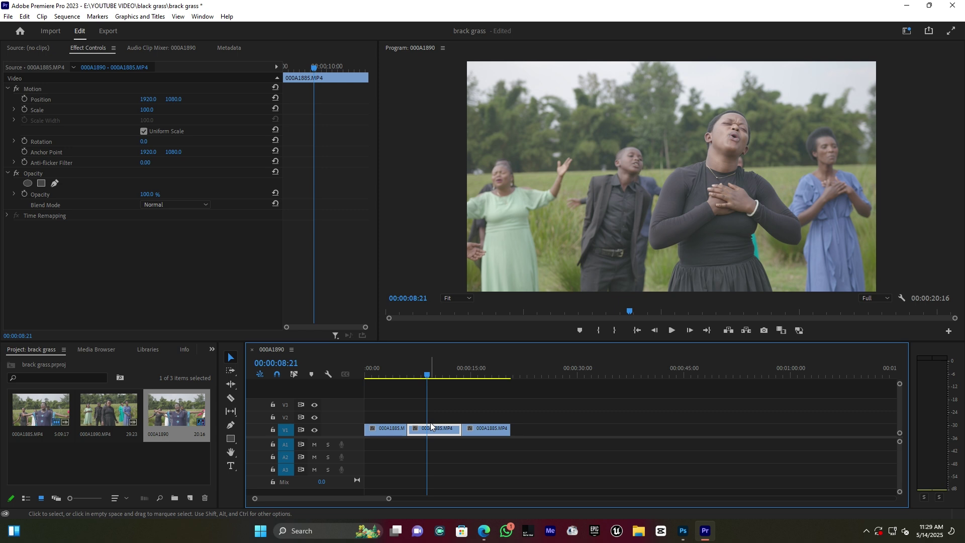
click(436, 375)
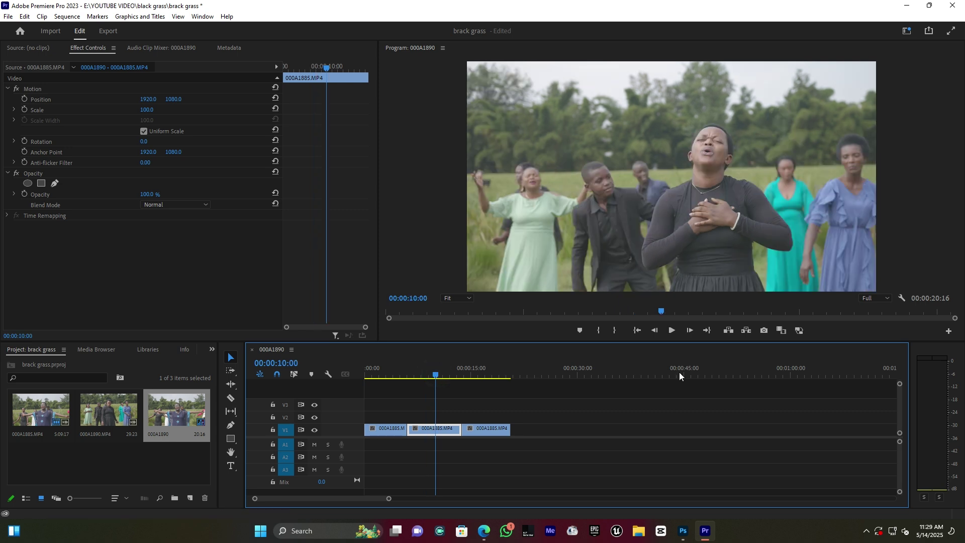
Export the current frame as a JPEG named 1 to the Desktop, importing it into the project.
click(764, 332)
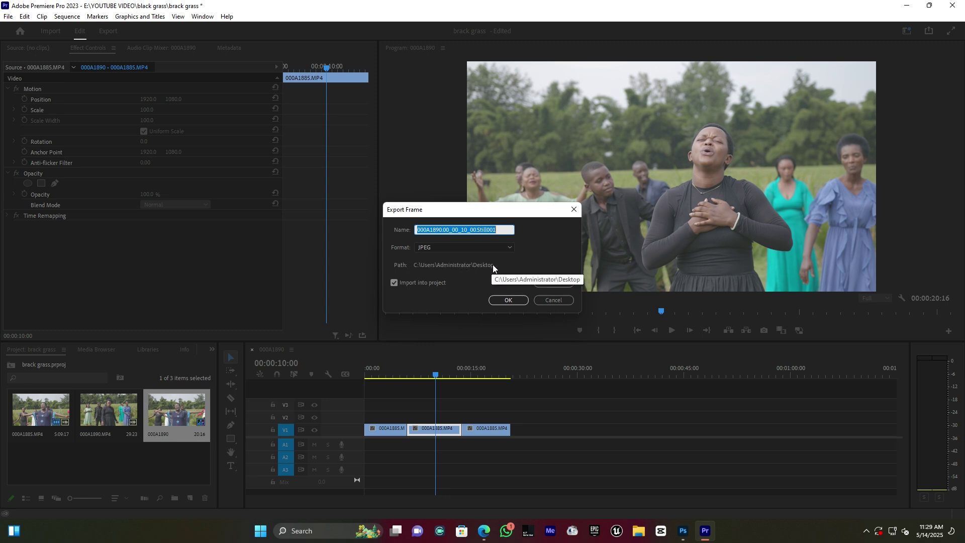
click(509, 230)
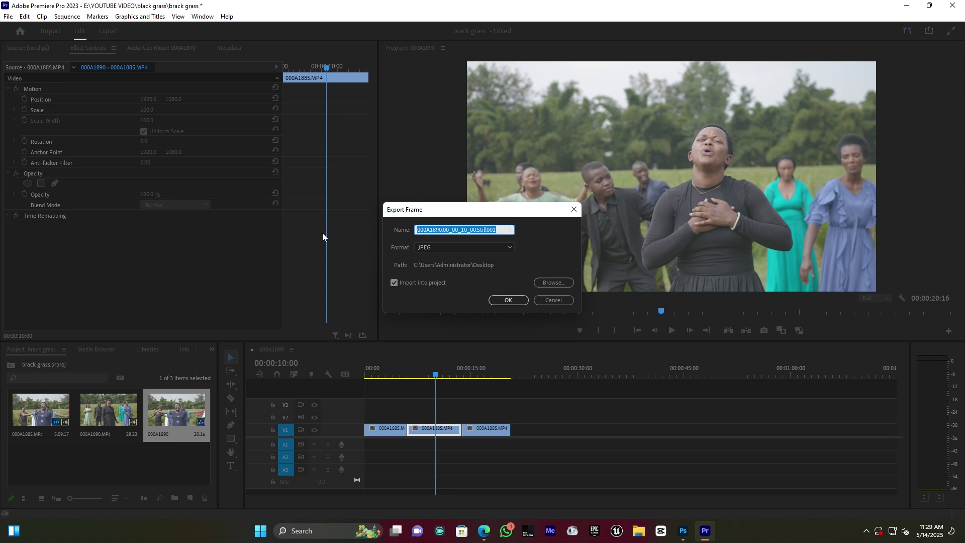
text(1)
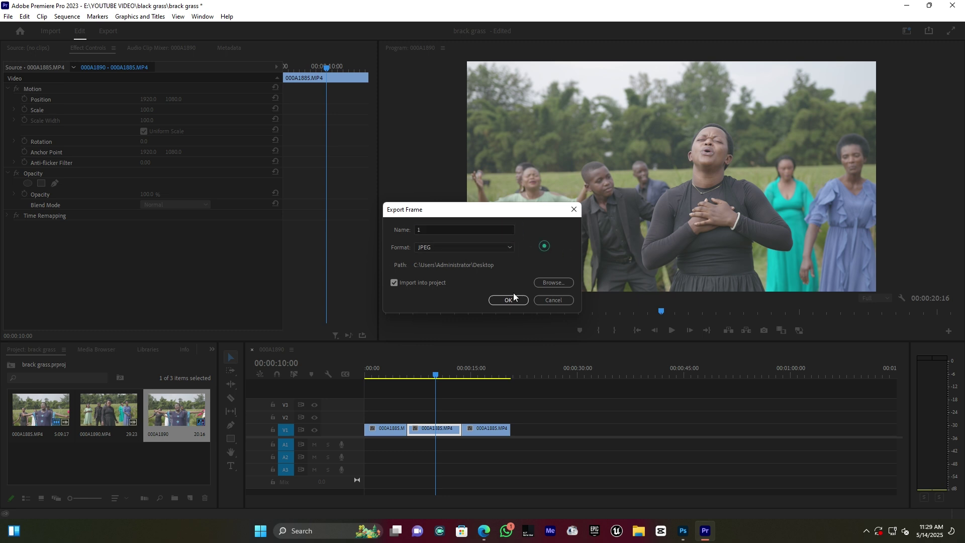
click(509, 300)
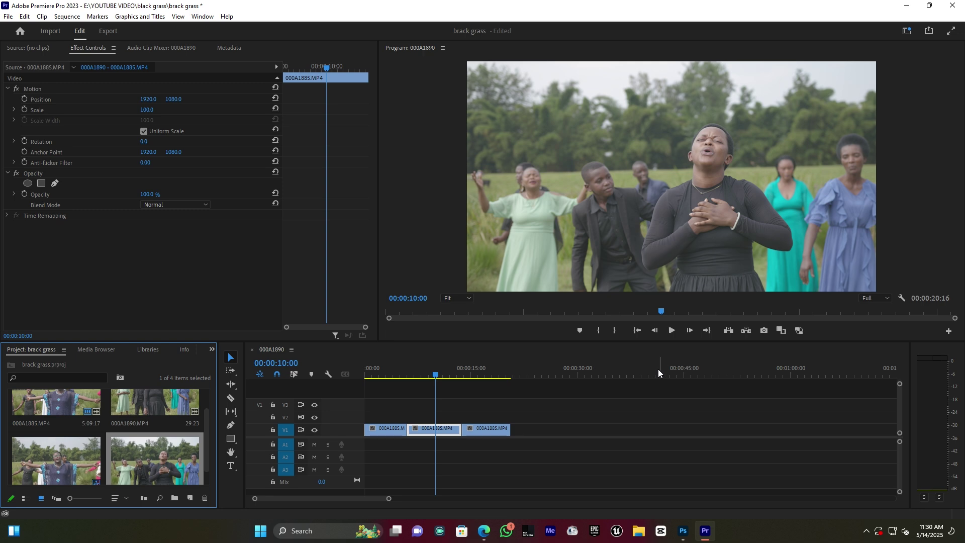
Switch to Photoshop and open the exported image 1 from the Desktop.
click(684, 533)
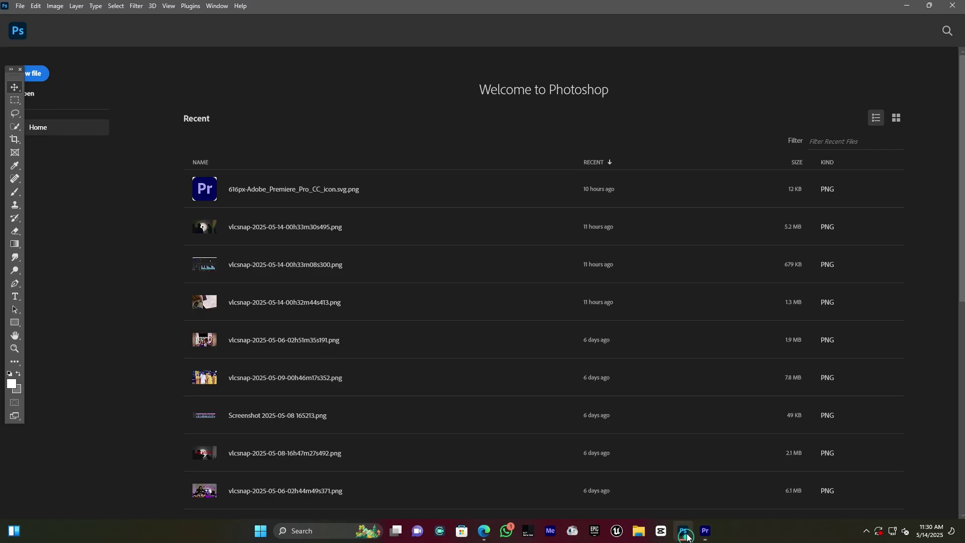
mouse_move(681, 530)
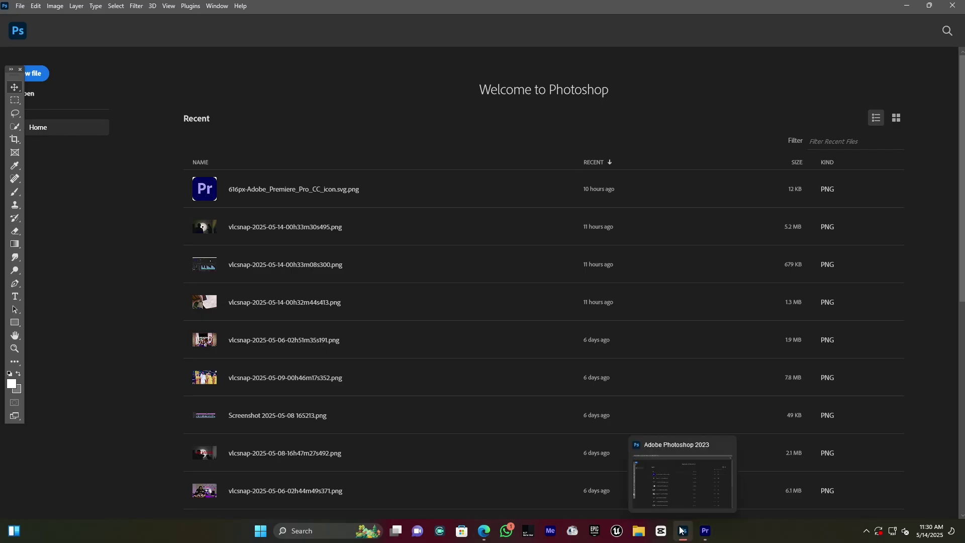
click(31, 93)
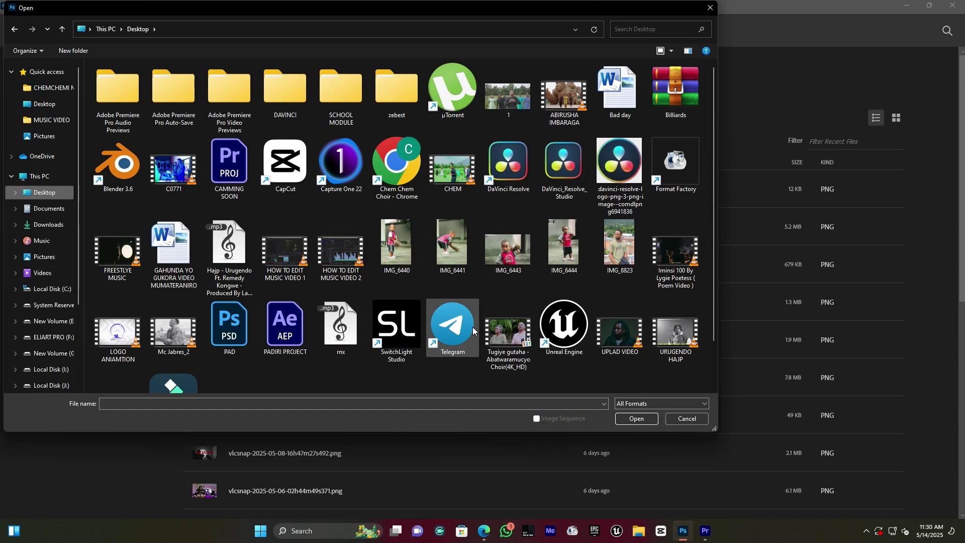
double_click(505, 89)
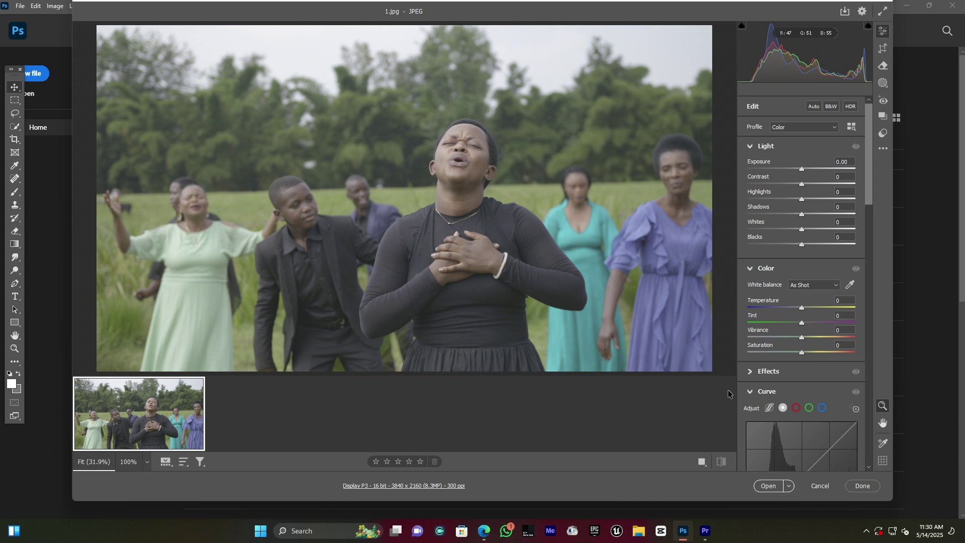
Collapse all expanded adjustment sections in Camera Raw, from Light through Lens Blur.
click(767, 147)
click(767, 166)
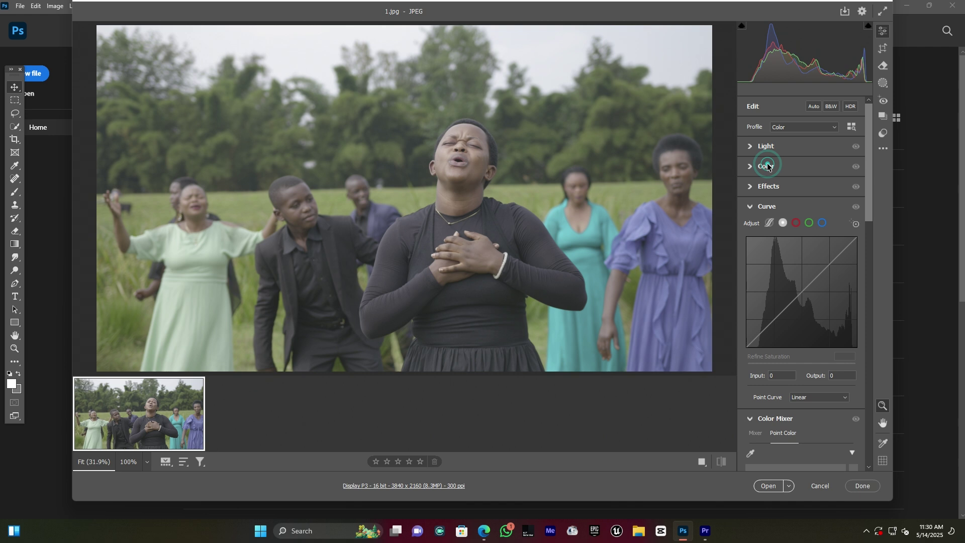
click(767, 210)
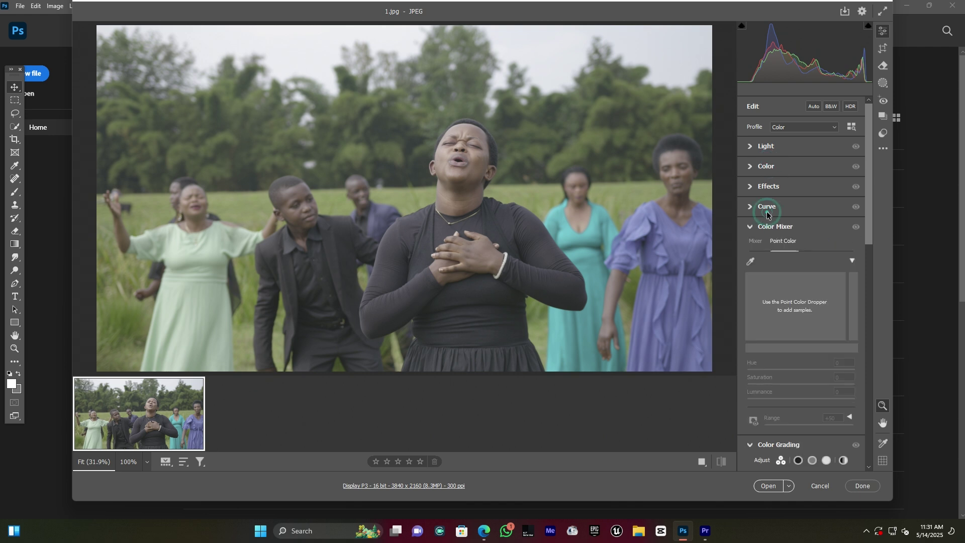
click(777, 228)
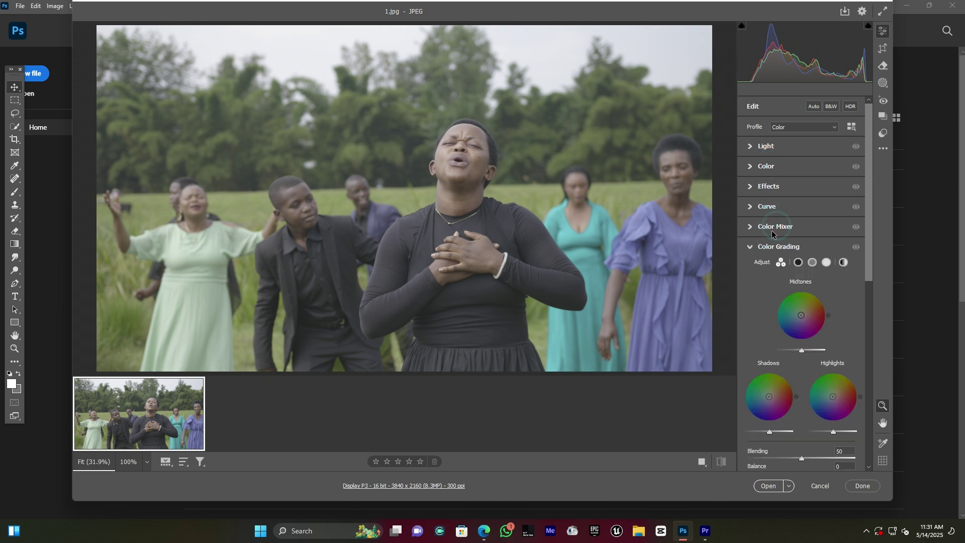
click(784, 246)
click(777, 267)
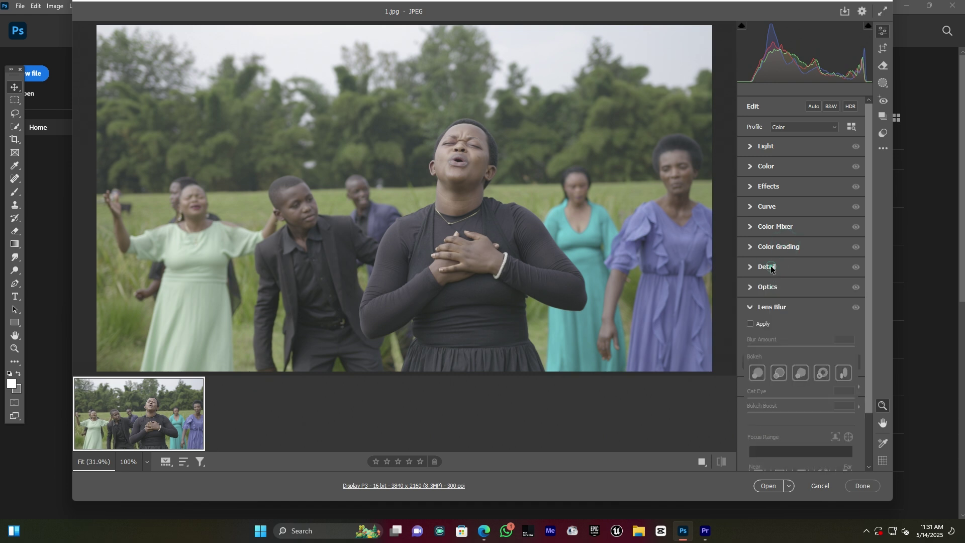
click(772, 307)
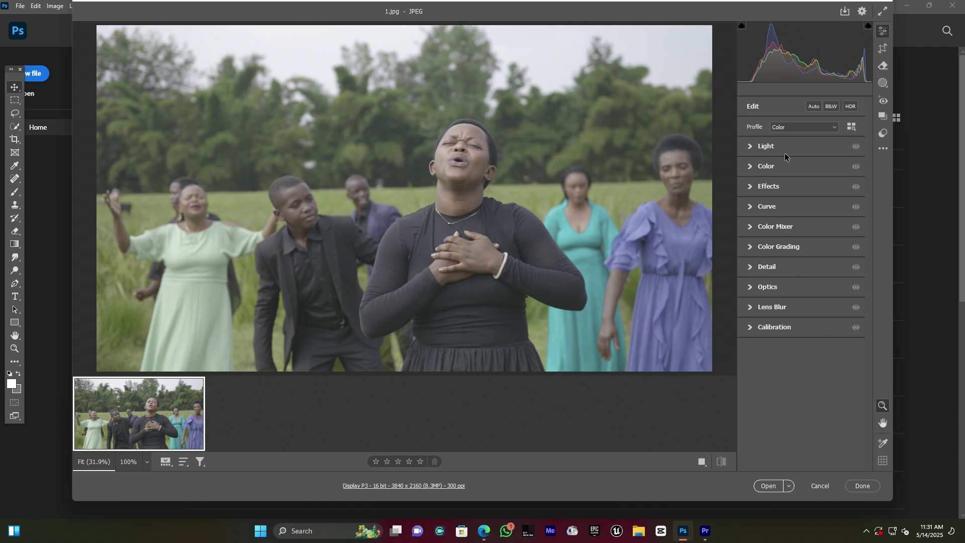
Set the photo's white balance to temperature +5 and tint +5.
click(762, 170)
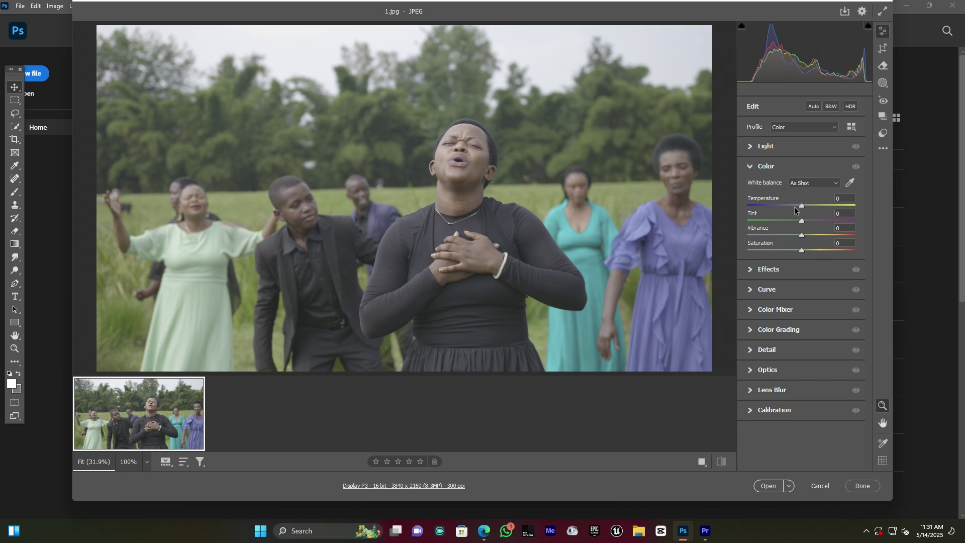
click(839, 195)
text(5)
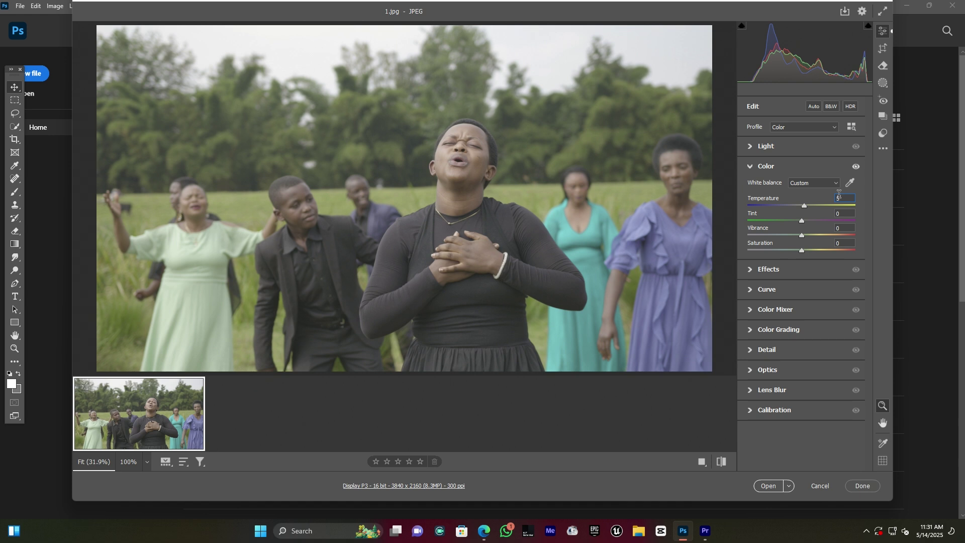
click(844, 215)
text(5)
key(Return)
click(875, 207)
click(763, 167)
Adjust the photo's light settings to contrast +44, blacks -29 and shadows +44.
click(769, 144)
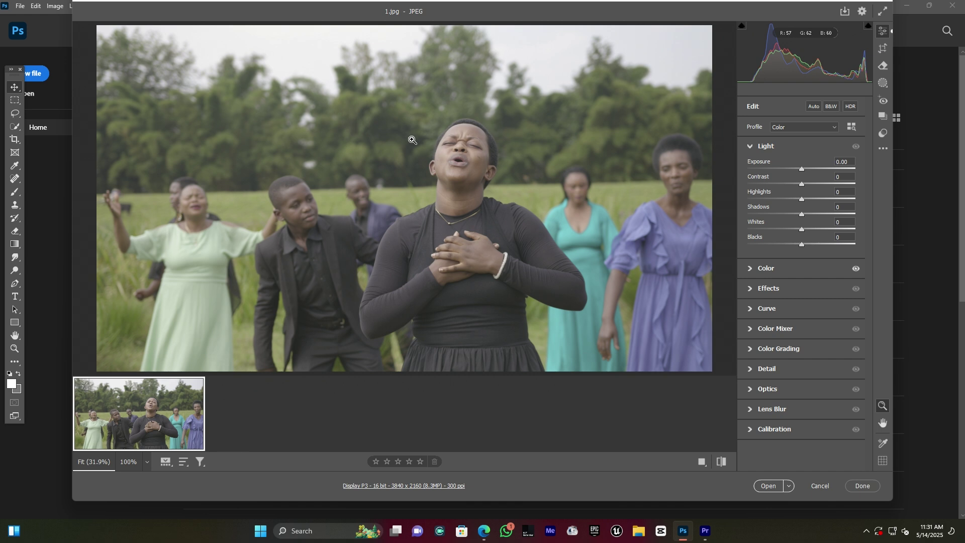
drag(802, 186, 826, 188)
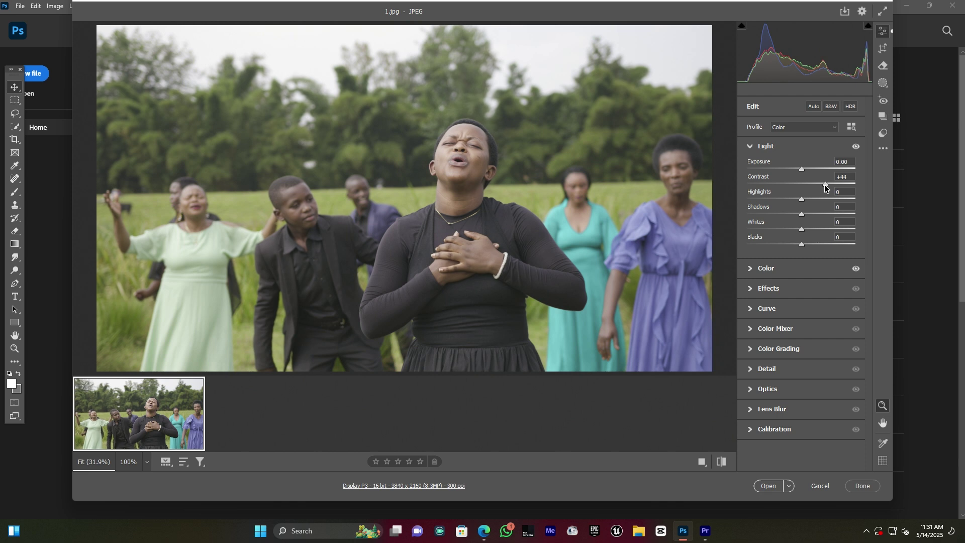
drag(803, 244, 787, 244)
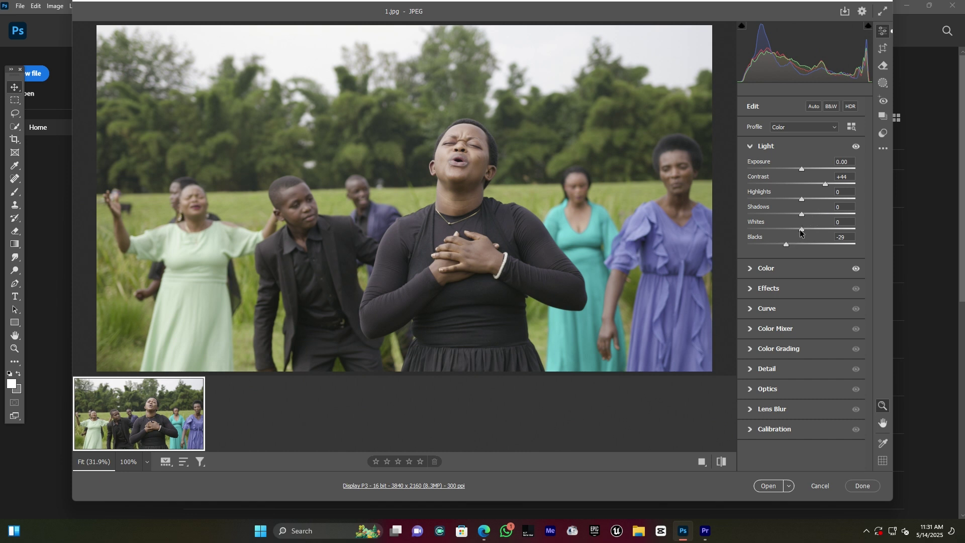
drag(804, 215, 824, 215)
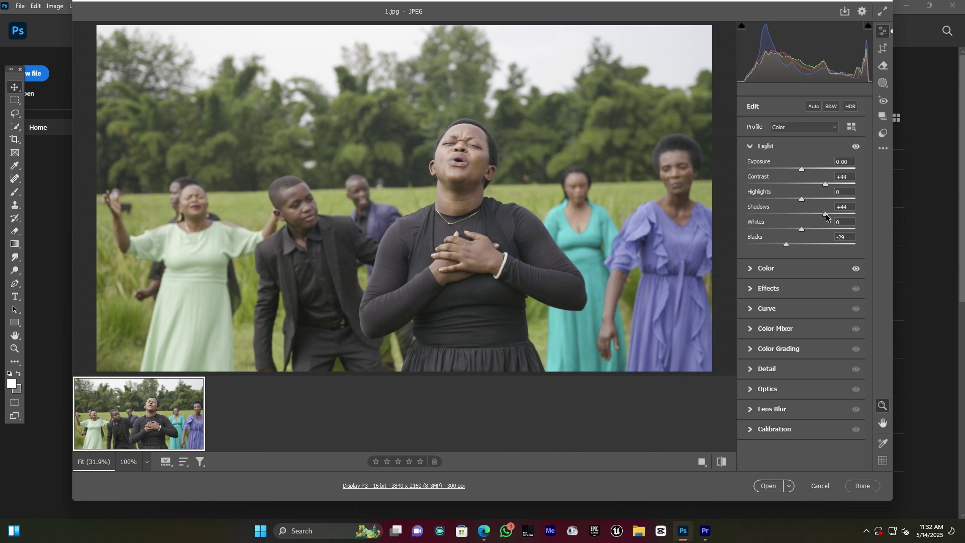
Compare the photo with and without the Light adjustments, leaving them enabled and their section collapsed.
click(856, 147)
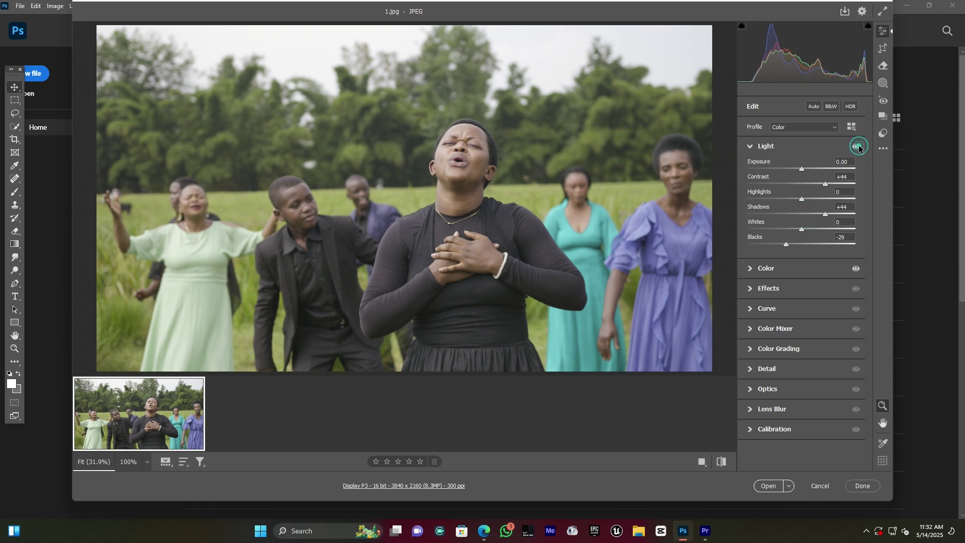
click(856, 147)
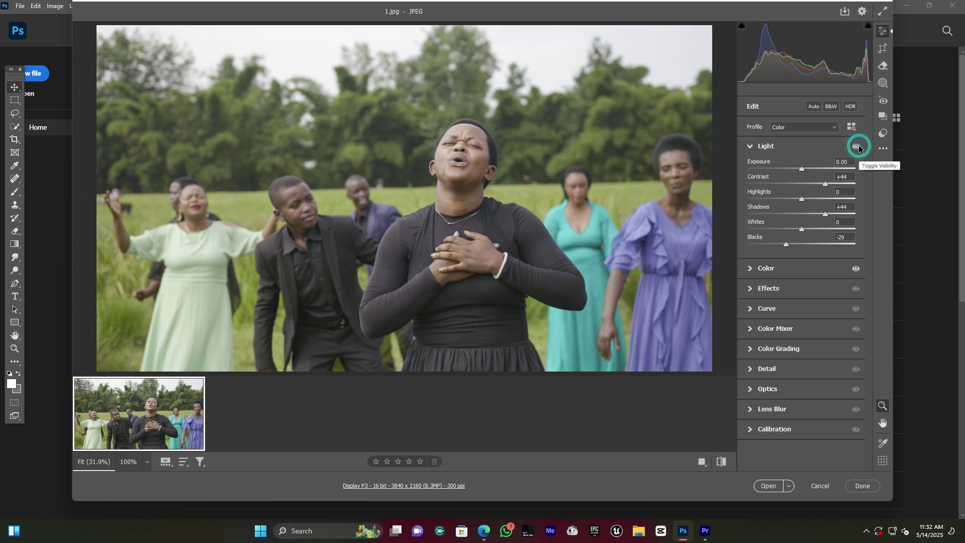
click(854, 148)
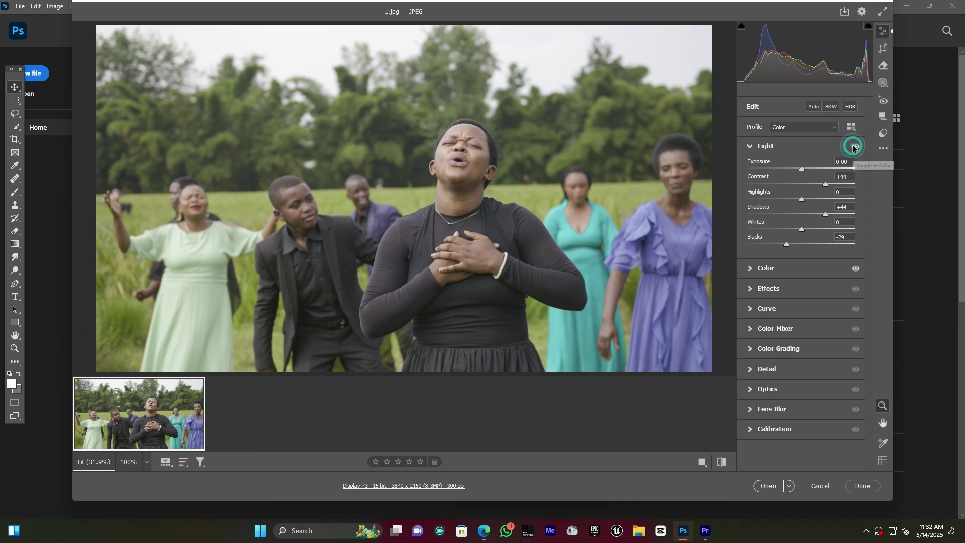
click(772, 146)
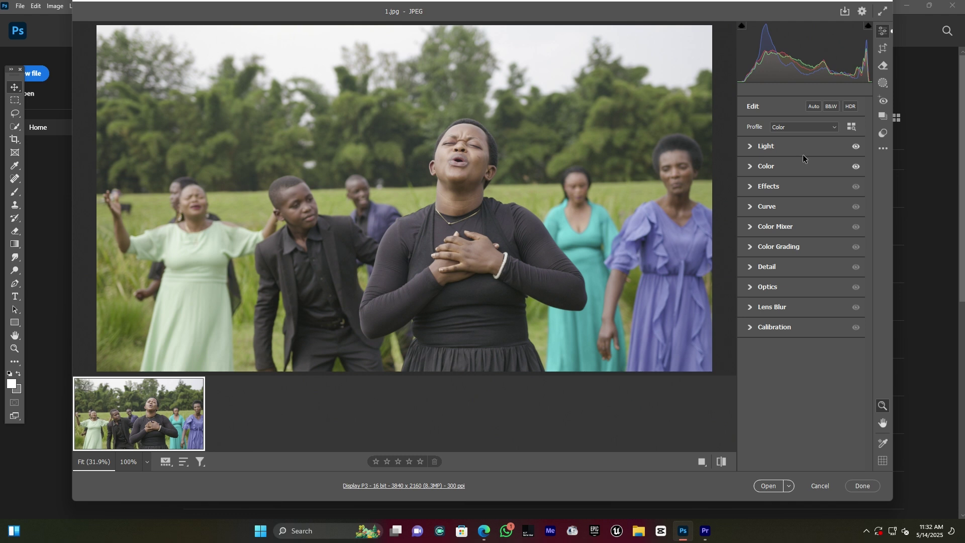
Raise the photo's texture to +12 and clarity to +11 in the Effects settings.
click(769, 187)
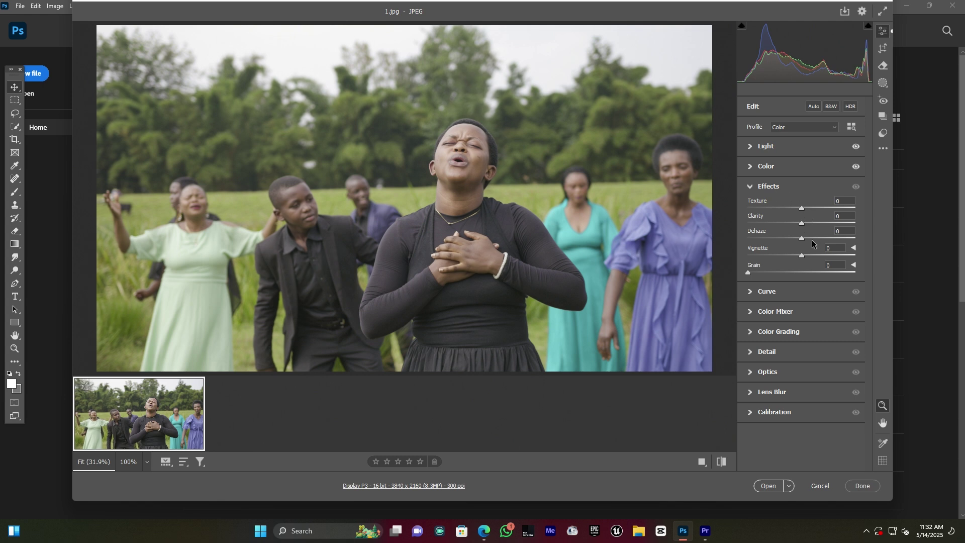
mouse_move(802, 223)
mouse_down()
mouse_move(807, 234)
mouse_move(809, 213)
mouse_up()
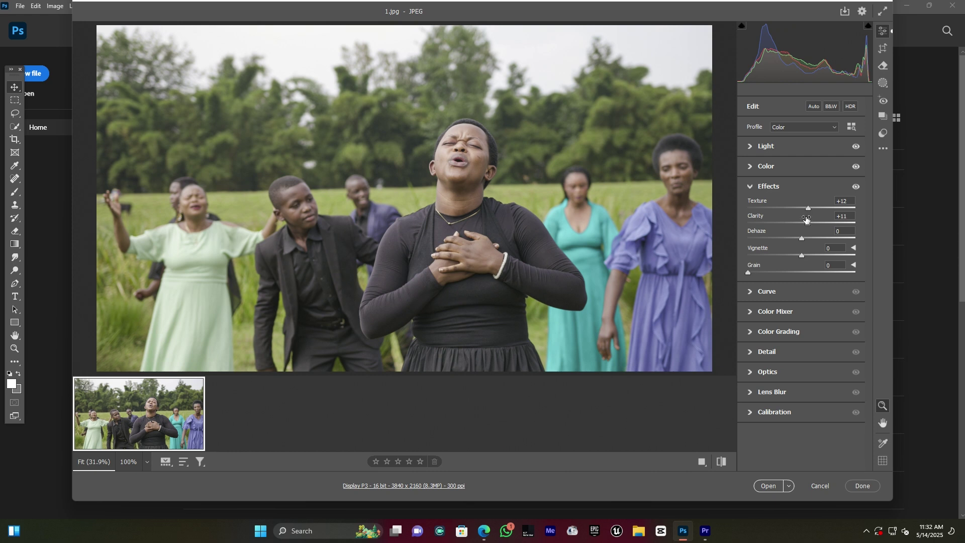
click(769, 187)
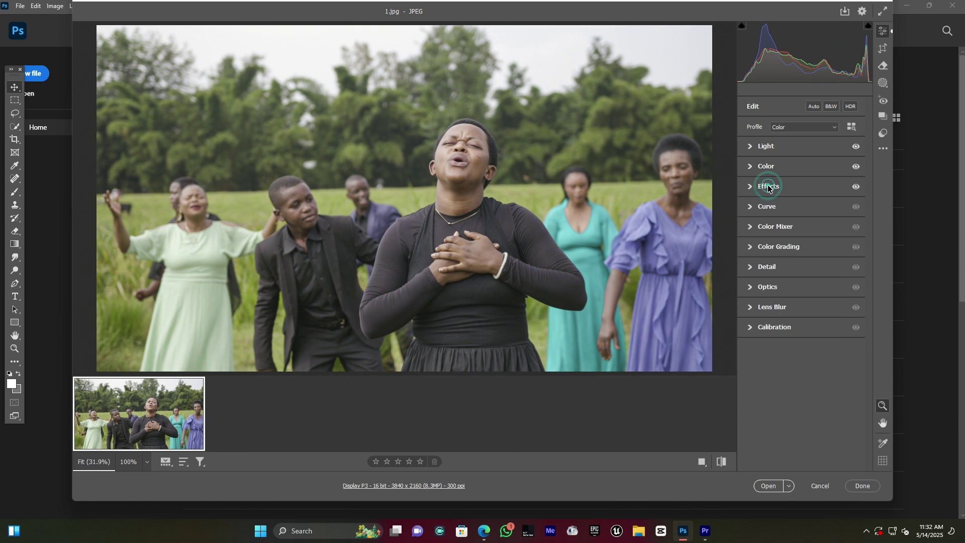
Increase the photo's vibrance to +20 and saturation to +10.
click(767, 166)
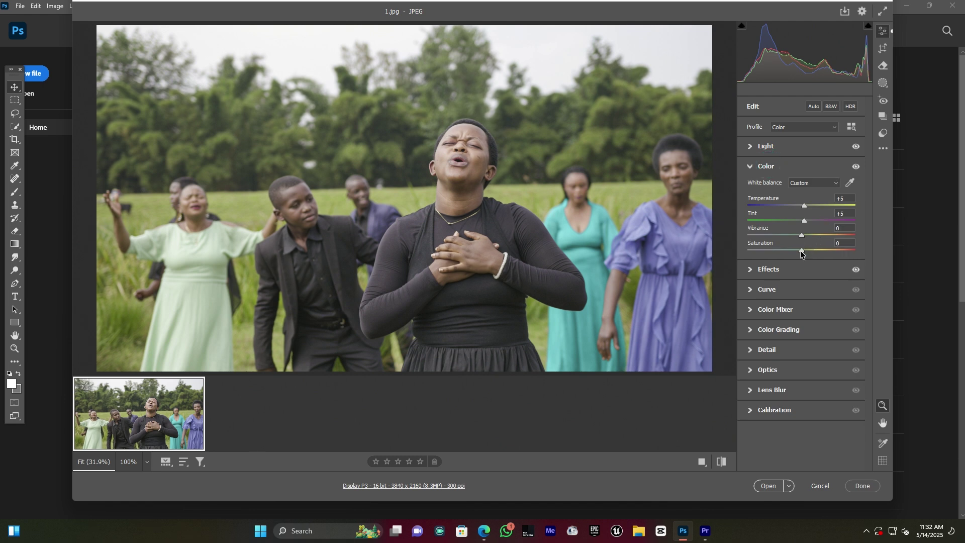
drag(804, 234, 812, 237)
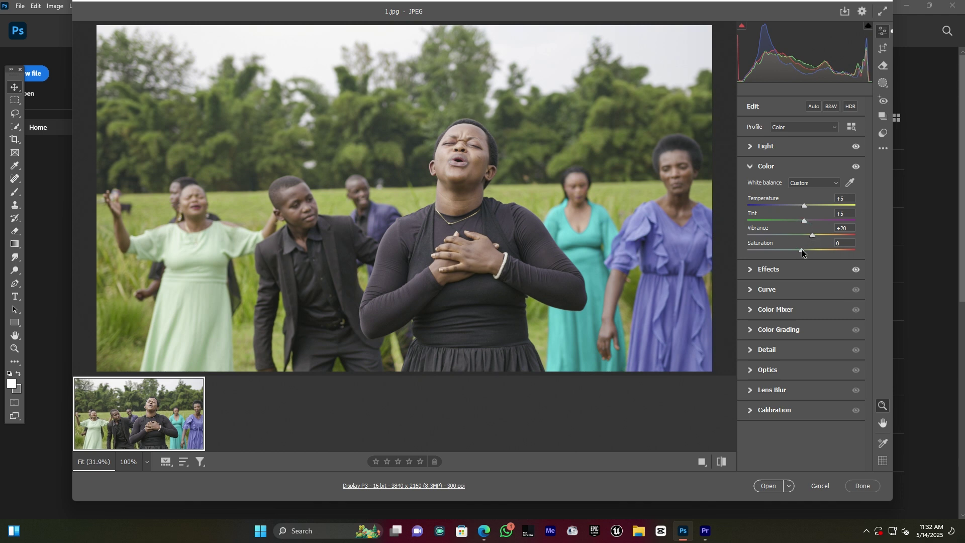
drag(803, 252, 808, 253)
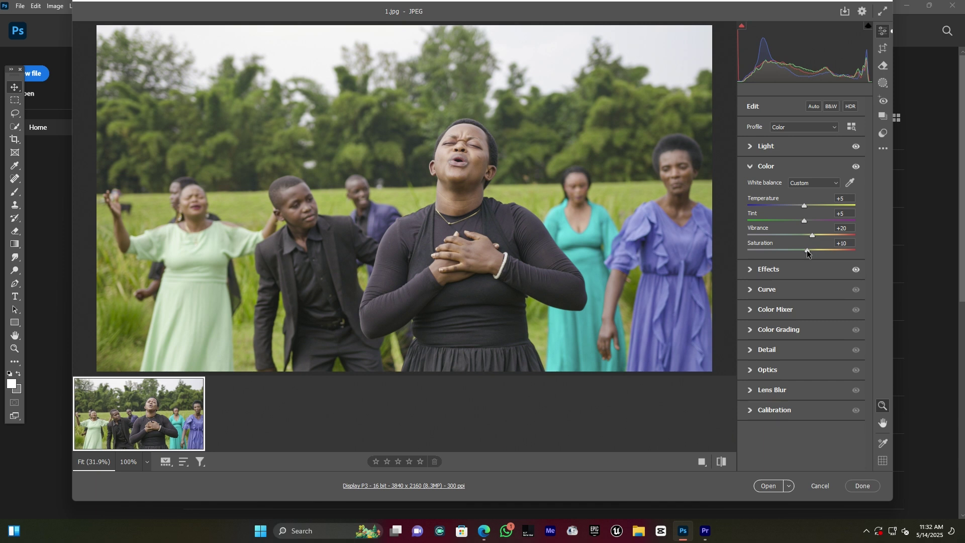
click(766, 168)
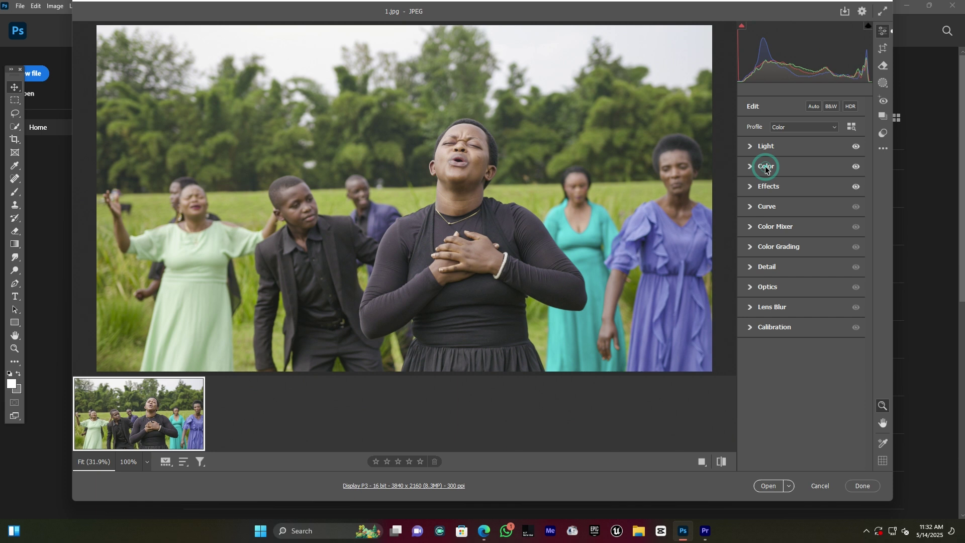
Set the Color Mixer saturation to -100 for yellows, greens, blues, purples and magentas, and to -95 for aquas.
click(780, 227)
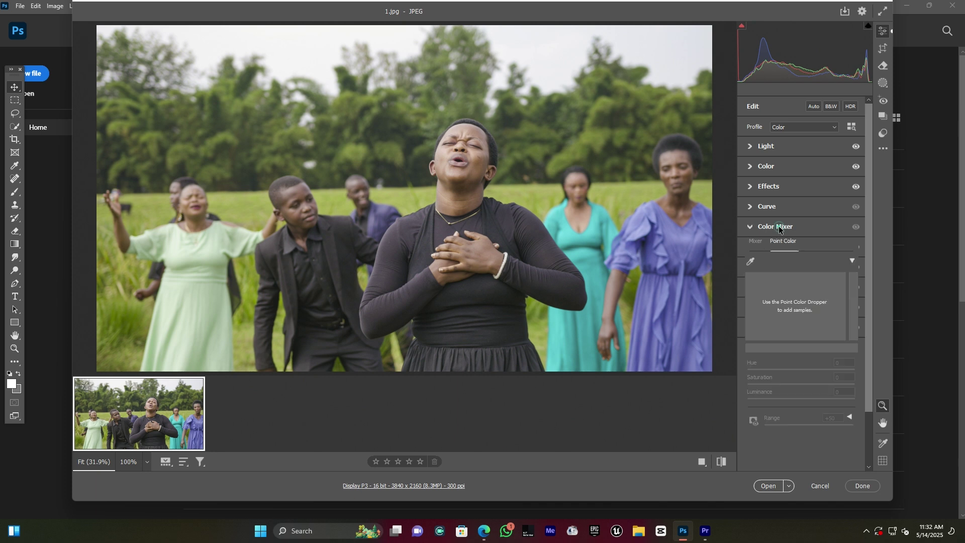
click(779, 226)
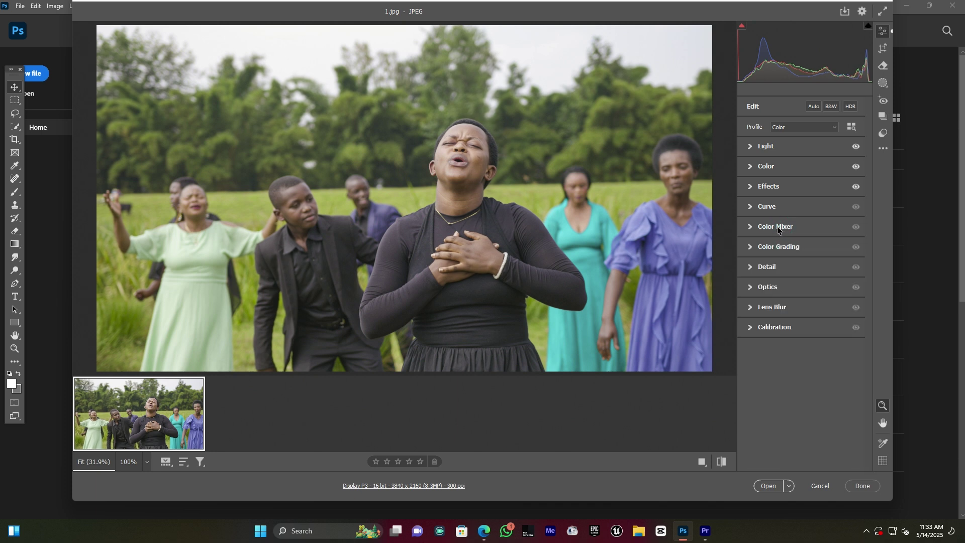
click(765, 226)
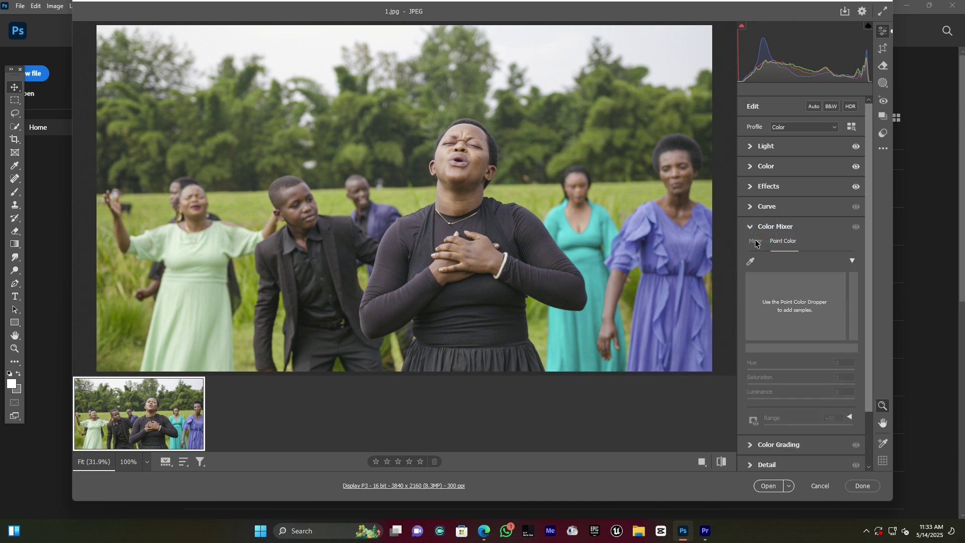
click(756, 242)
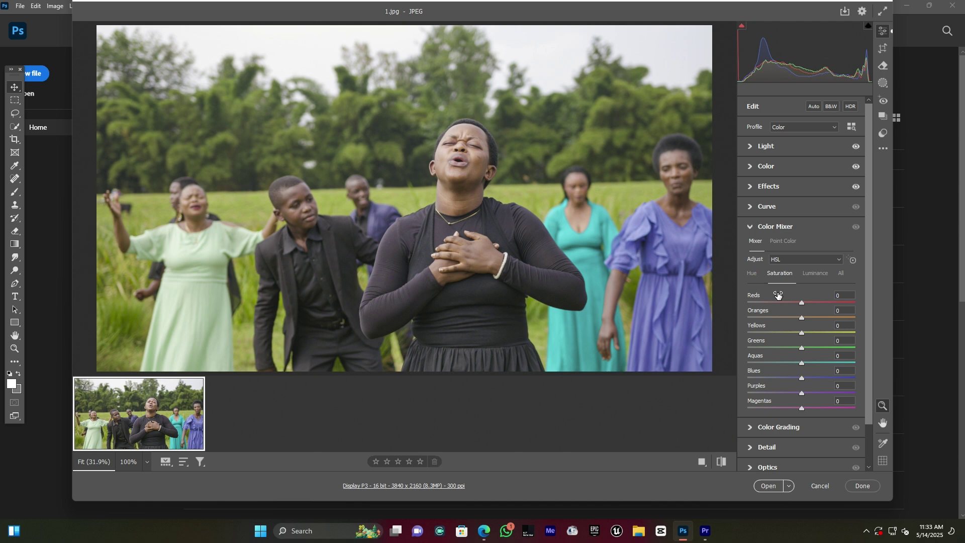
scroll(780, 276, down, 2)
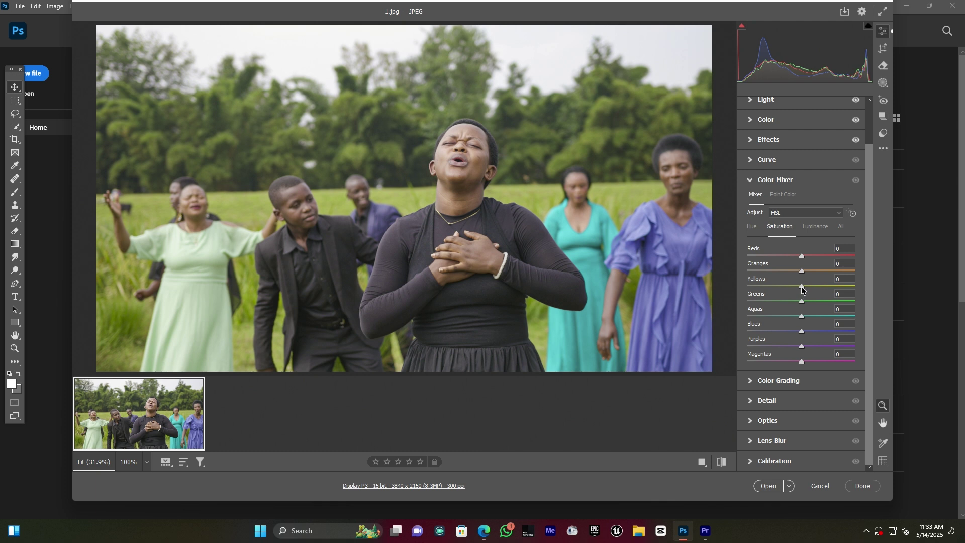
drag(802, 286, 740, 282)
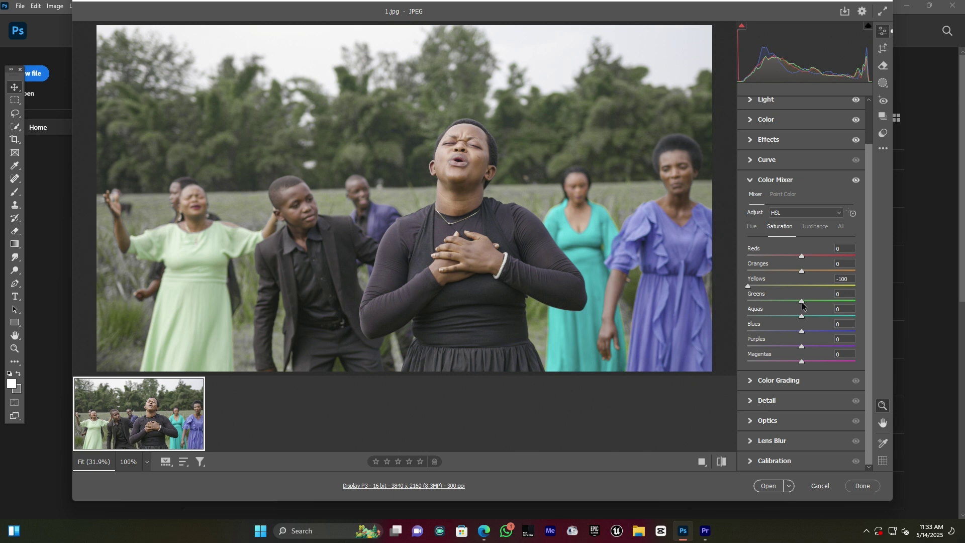
drag(798, 302, 740, 304)
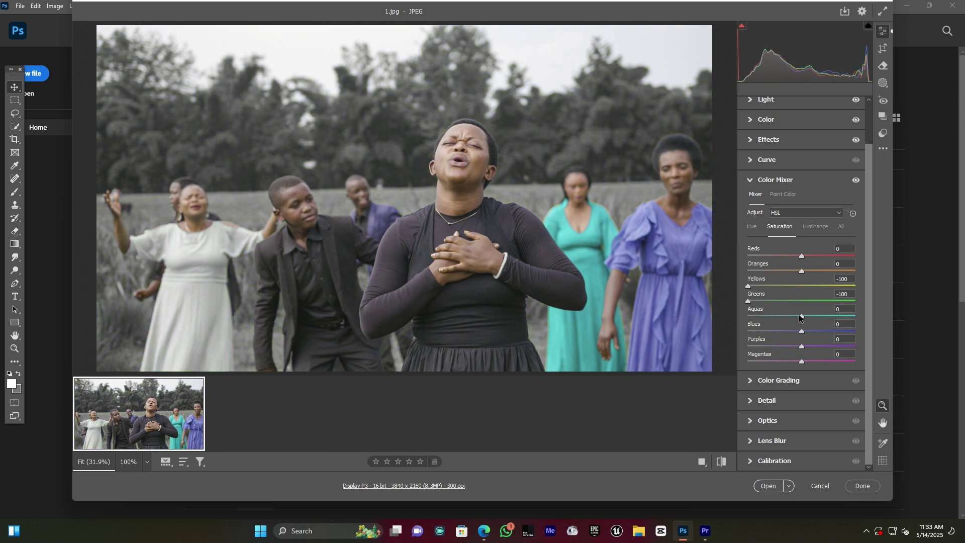
drag(802, 318, 738, 330)
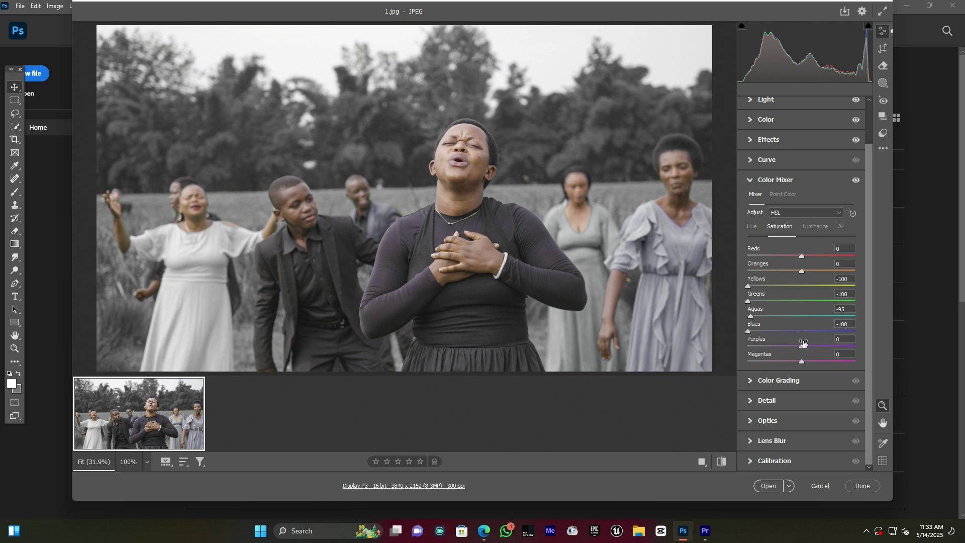
drag(802, 347, 777, 347)
drag(802, 364, 741, 362)
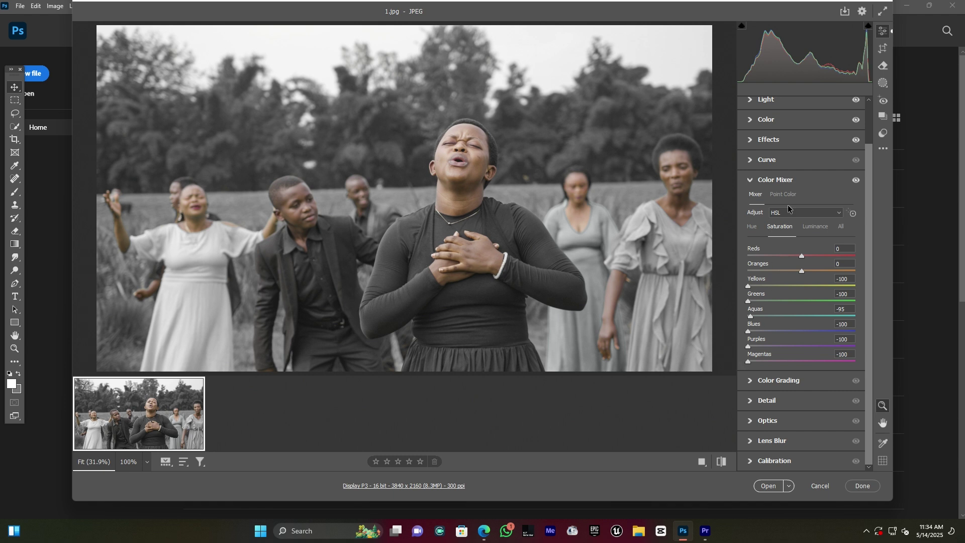
click(774, 181)
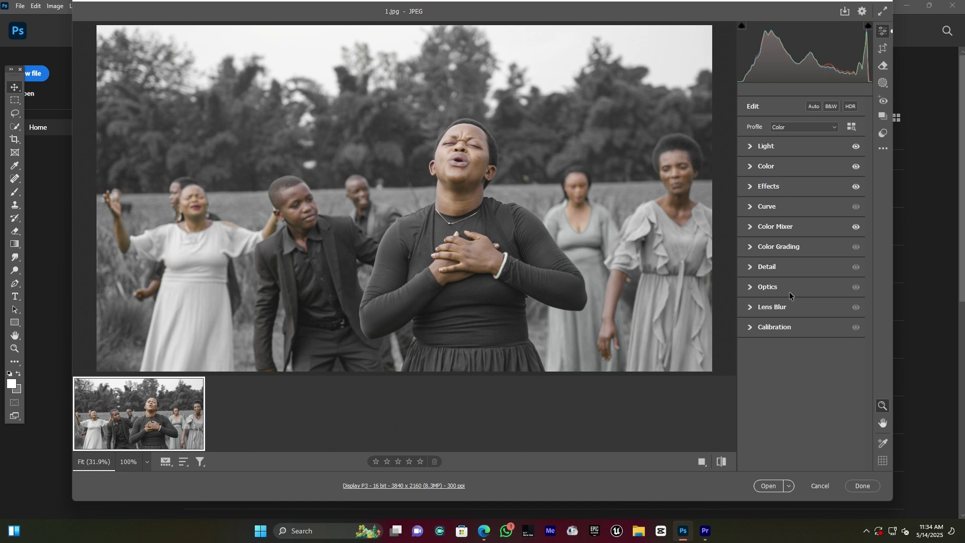
Calibrate the photo with red primary hue +28, green primary hue +30, blue primary hue -29 and blue primary saturation +19.
click(782, 329)
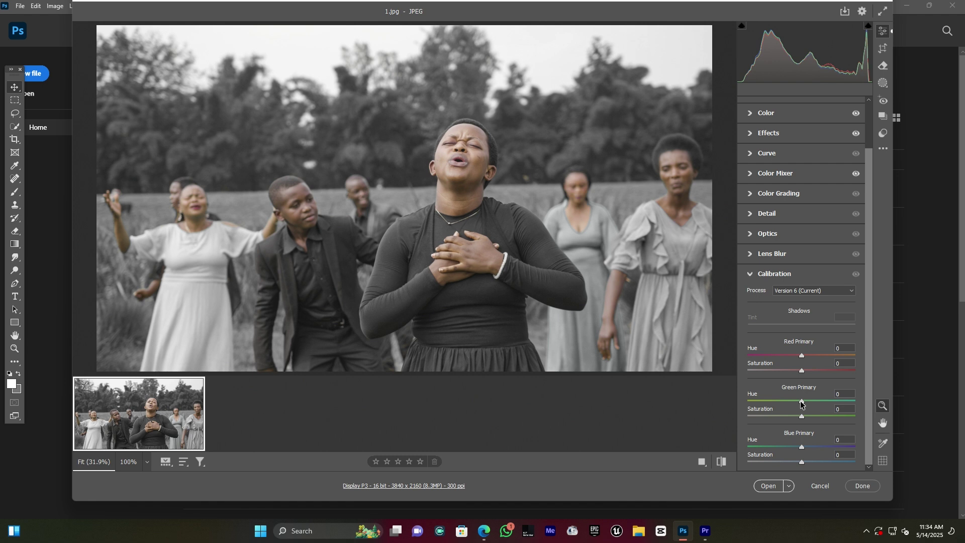
drag(802, 402, 818, 405)
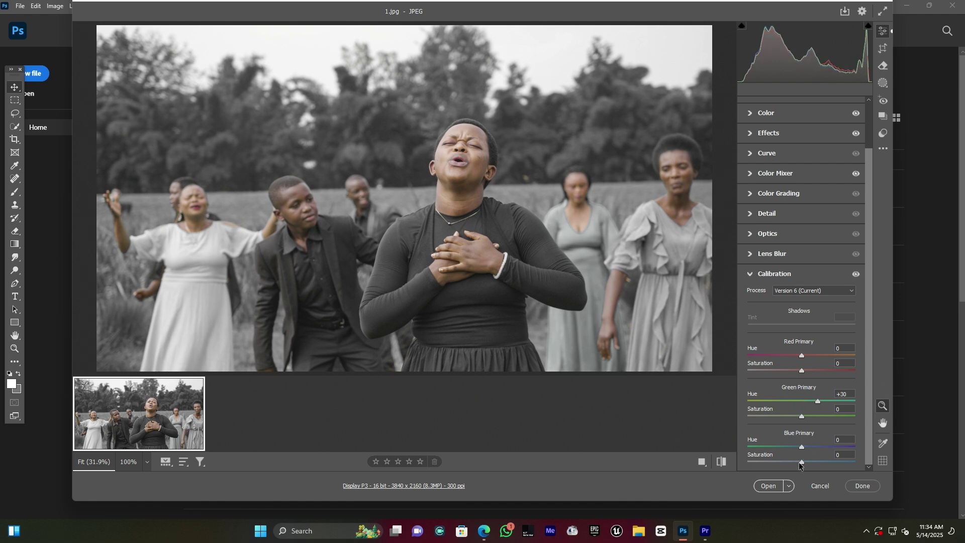
mouse_move(802, 447)
mouse_down()
mouse_move(780, 446)
mouse_move(786, 453)
mouse_up()
drag(802, 356, 817, 360)
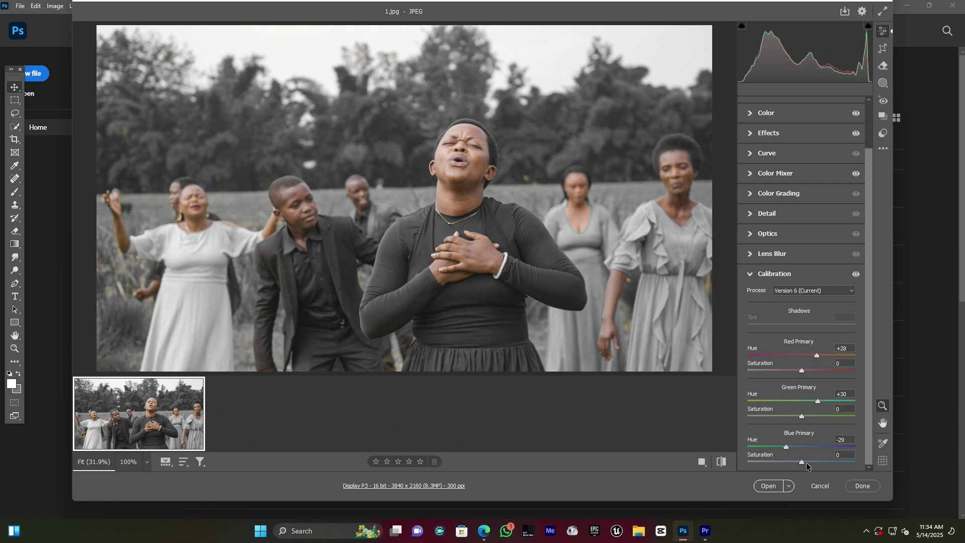
drag(803, 463, 787, 477)
Save the default subset of Camera Raw settings to the Desktop as "black mood" and finish editing the photo.
click(885, 149)
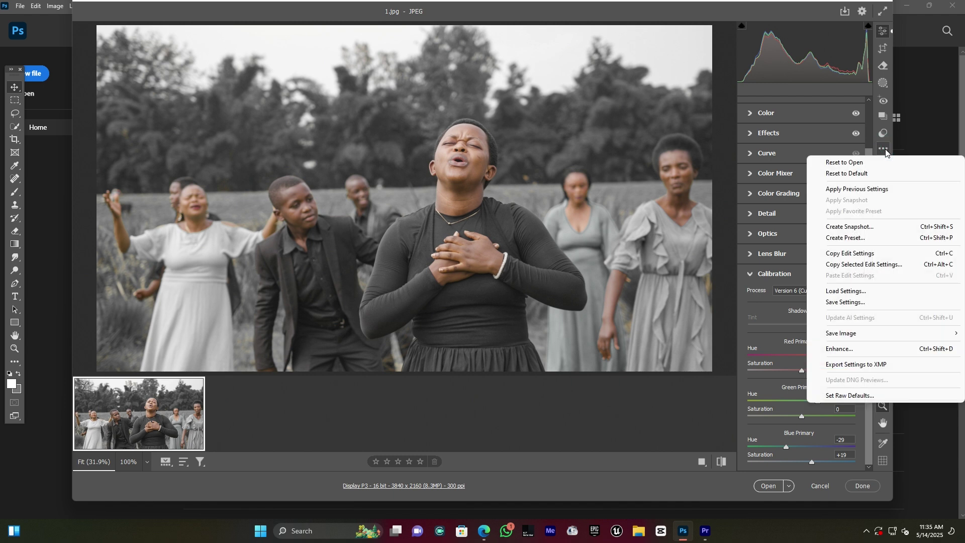
click(861, 301)
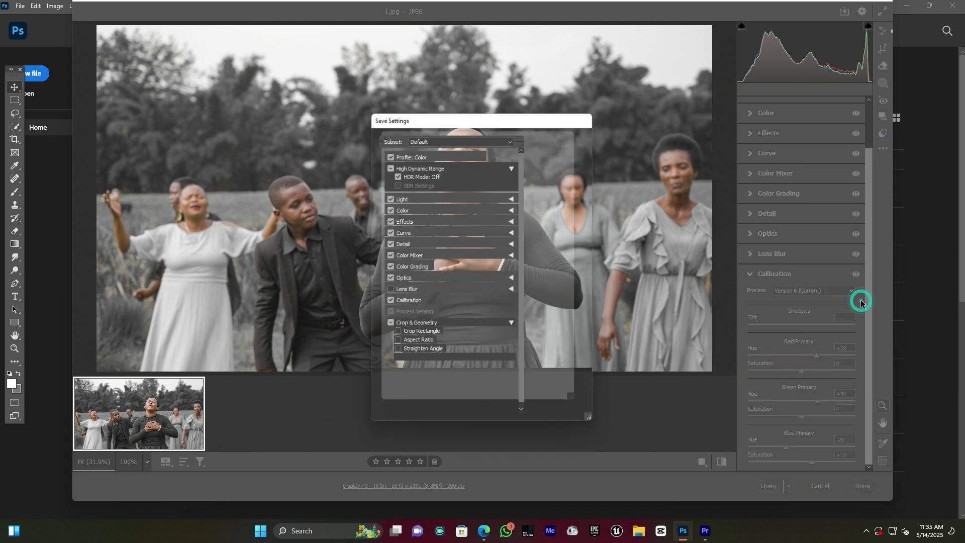
click(565, 140)
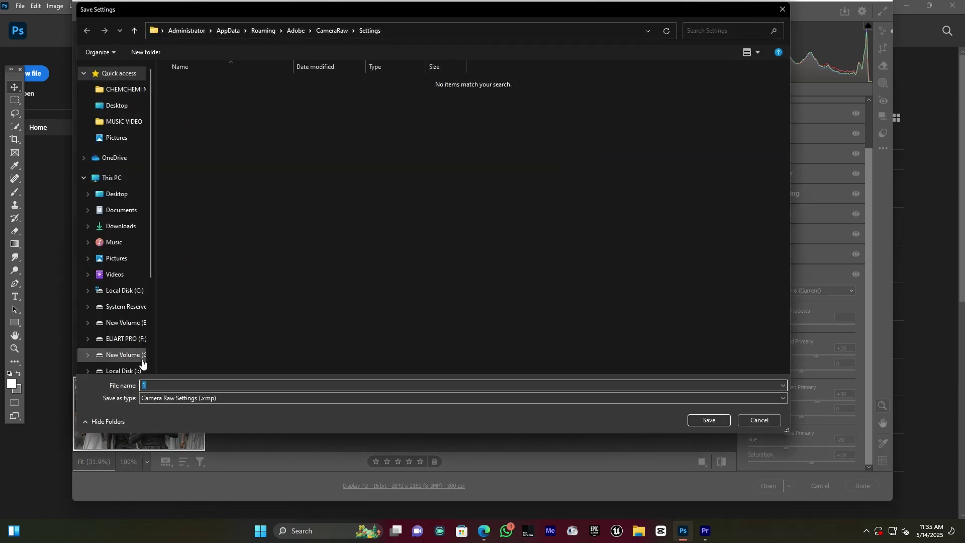
text(black mood)
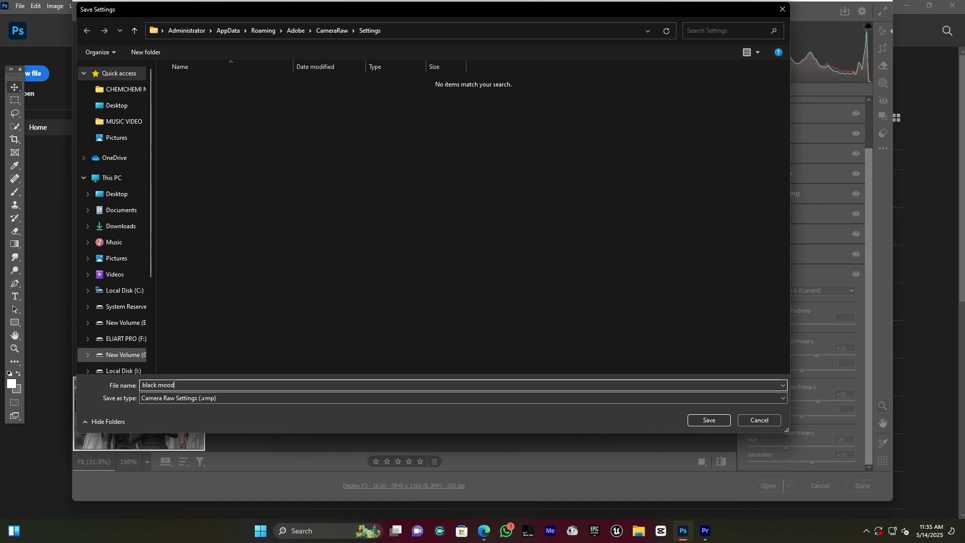
click(126, 196)
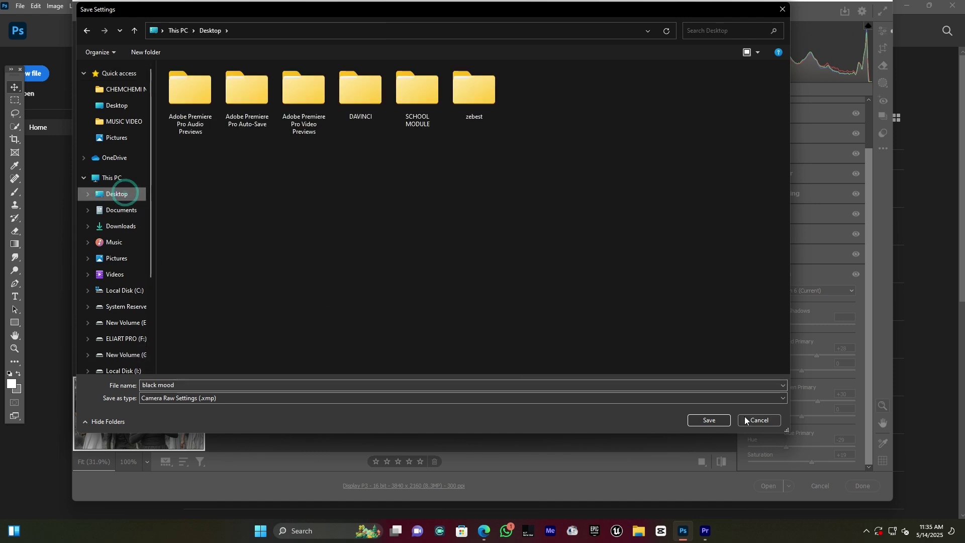
click(716, 420)
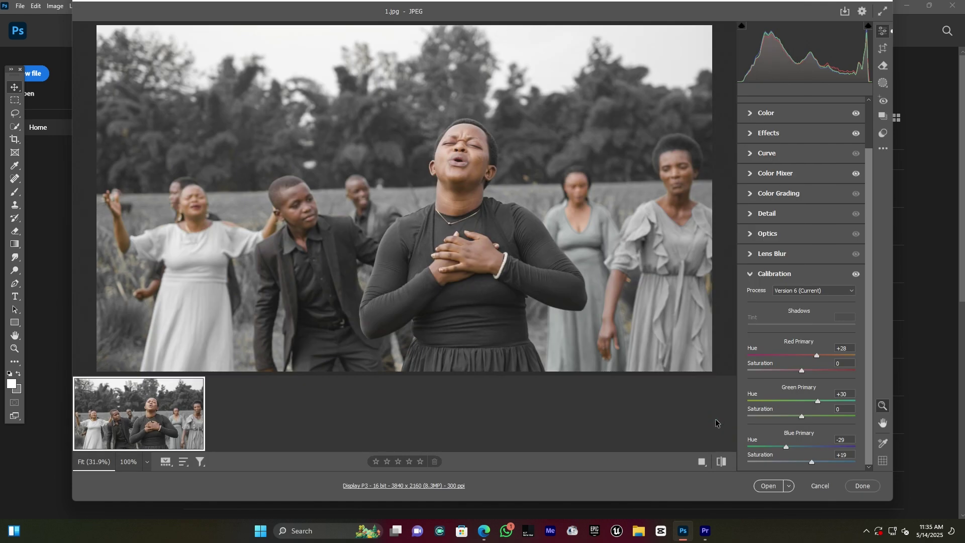
click(869, 489)
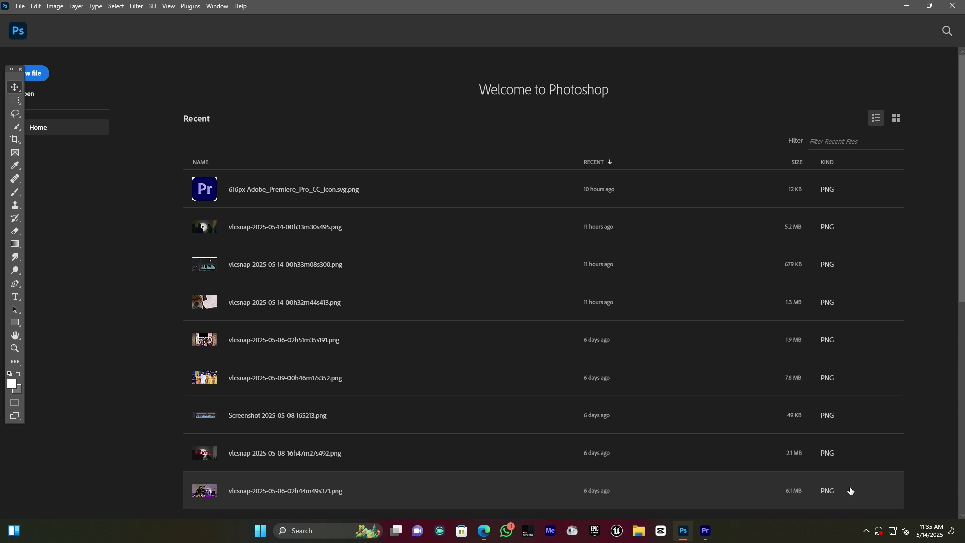
Switch to IWLTBAP LUT Generator and generate a HALD image into the Desktop folder.
click(529, 534)
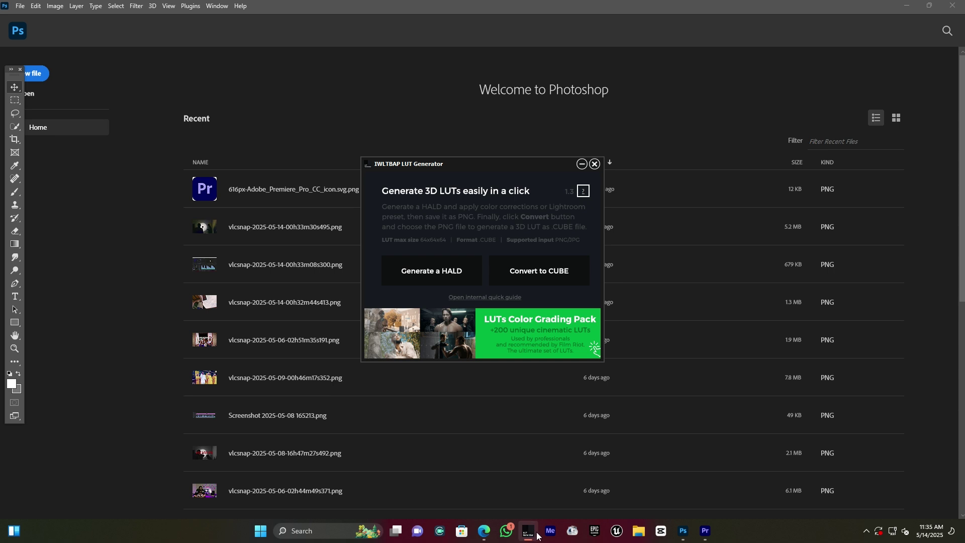
click(443, 272)
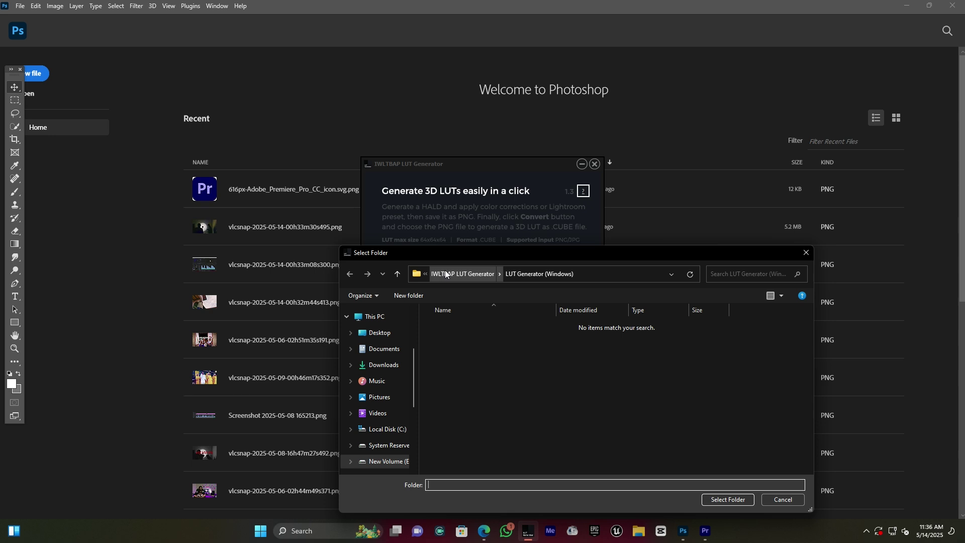
drag(535, 252, 500, 173)
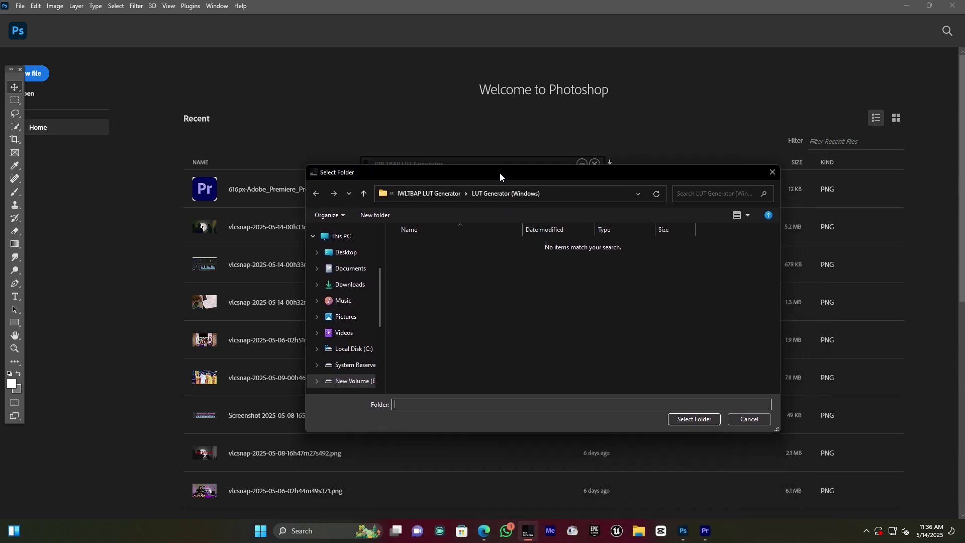
scroll(366, 334, up, 1)
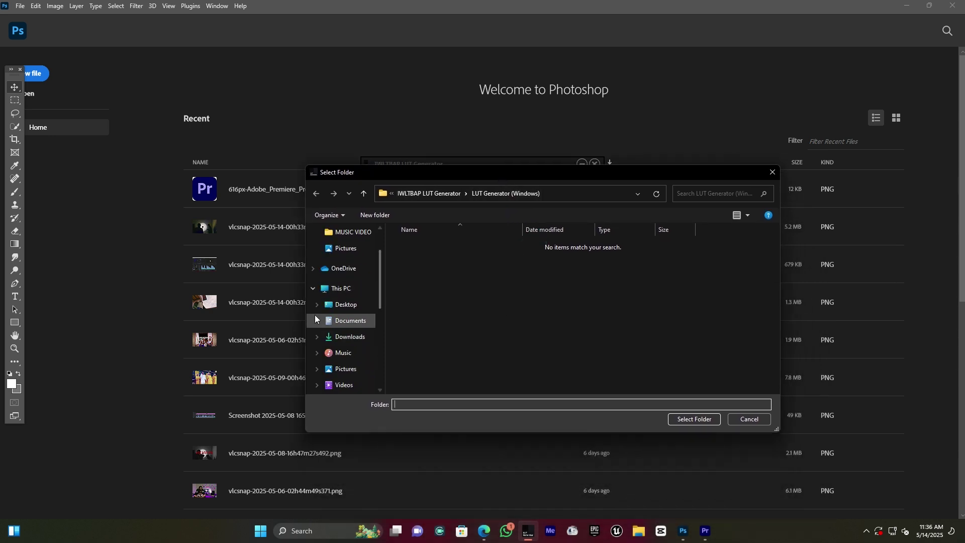
click(352, 309)
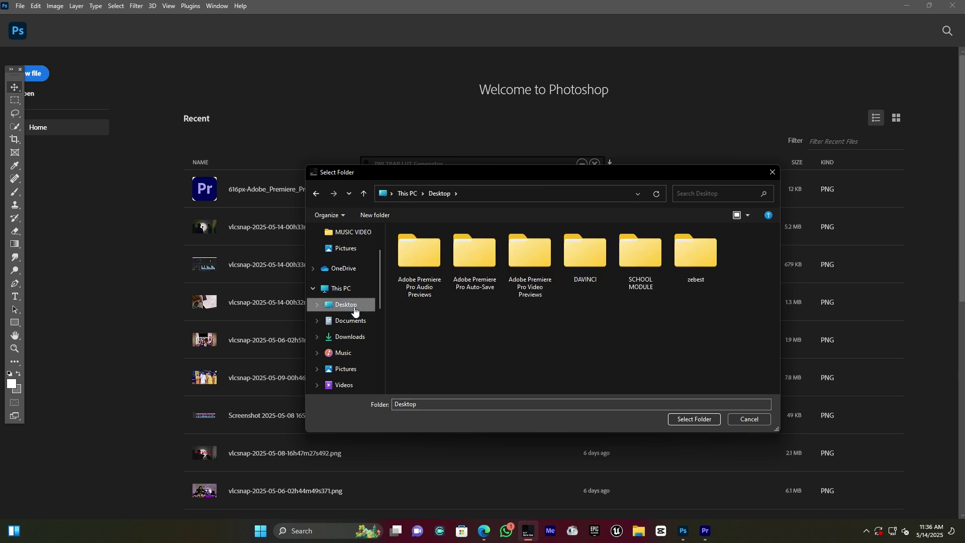
click(700, 420)
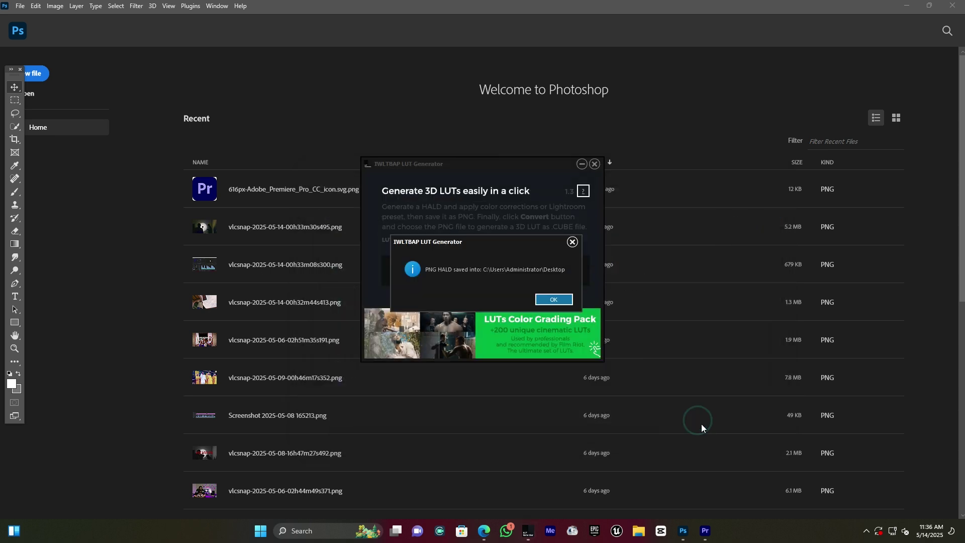
click(554, 299)
Return to Photoshop, open Neutral-512.png from the Desktop and dock its floating document window.
click(525, 115)
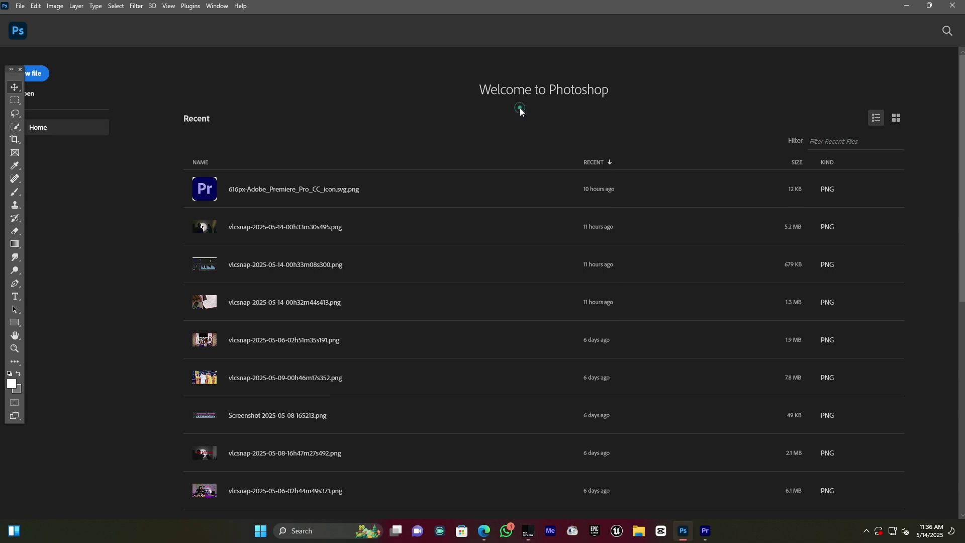
click(34, 94)
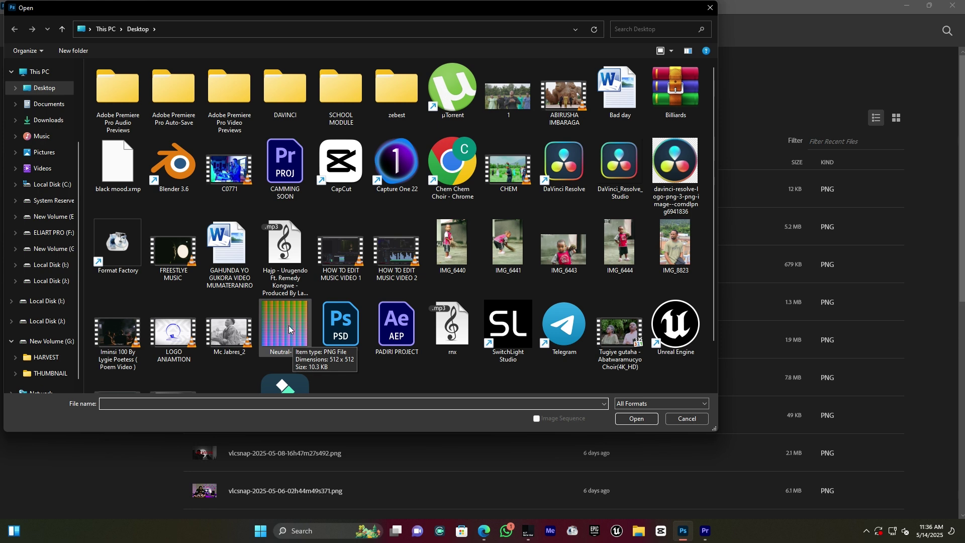
double_click(289, 330)
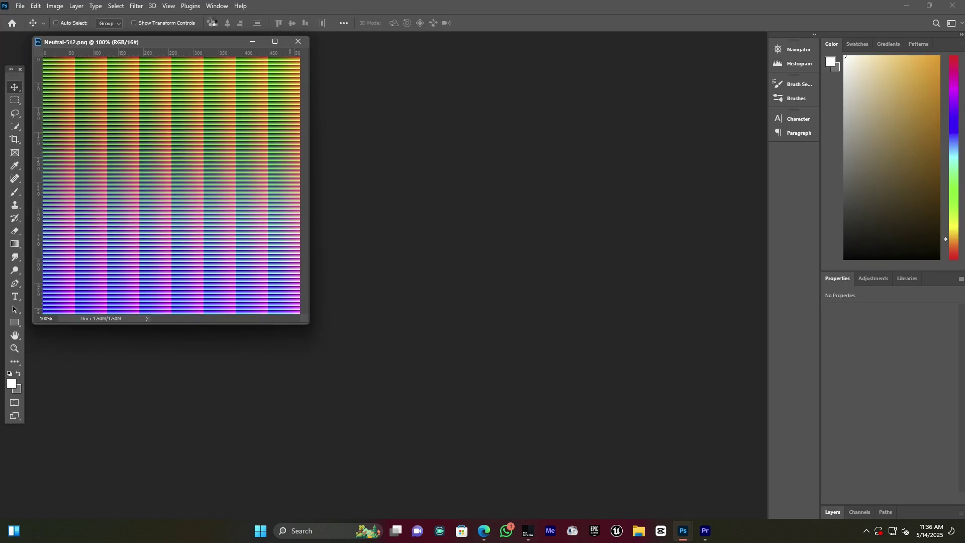
drag(216, 37, 367, 32)
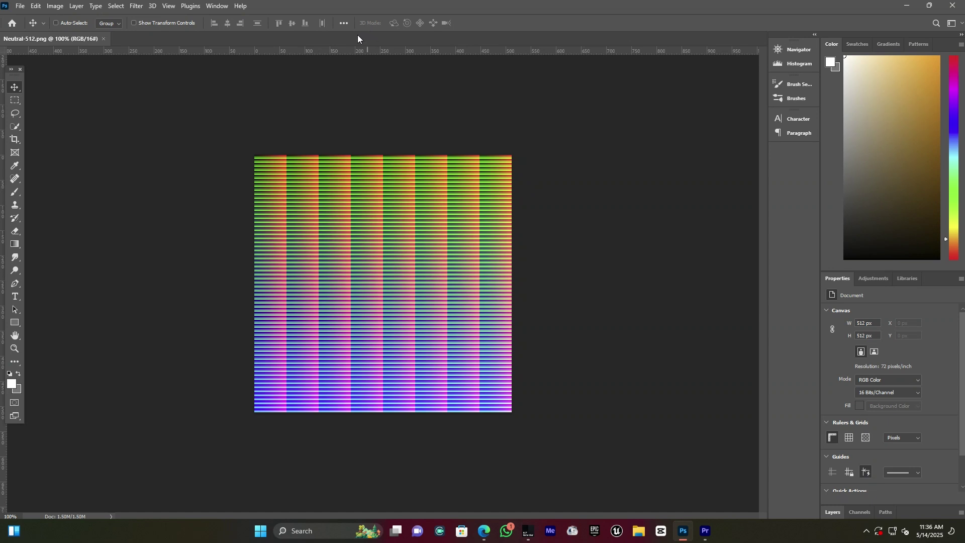
Apply the Camera Raw Filter to the HALD image using the saved "black mood" settings loaded from the Desktop.
click(133, 6)
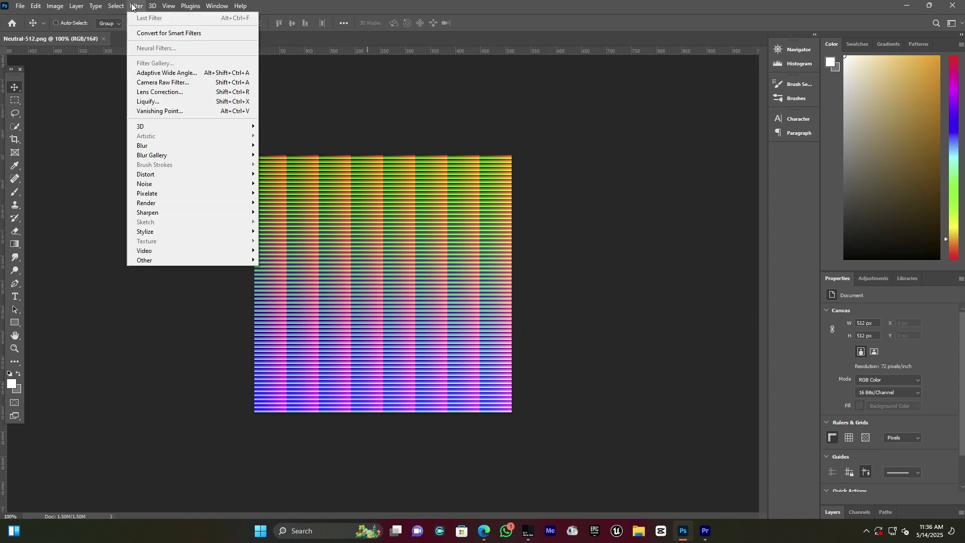
click(181, 83)
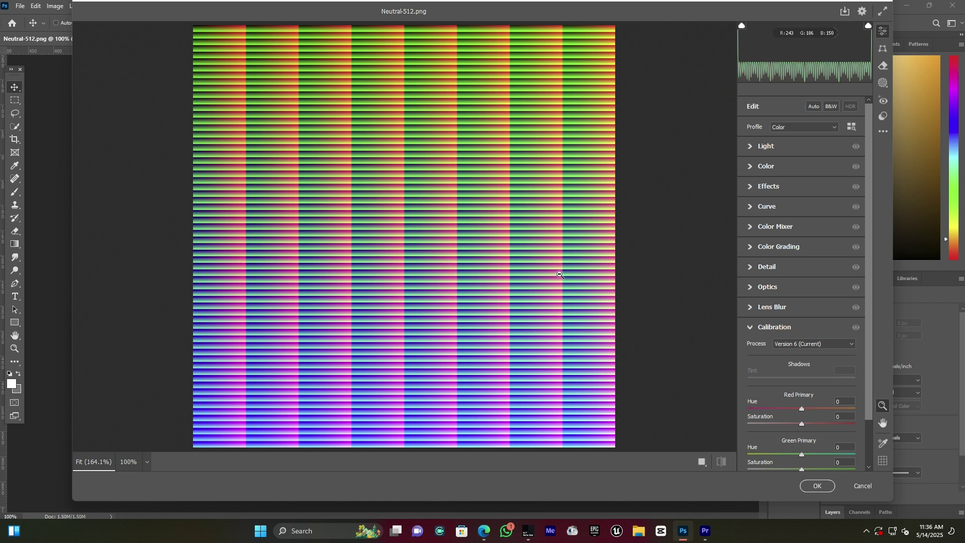
click(880, 131)
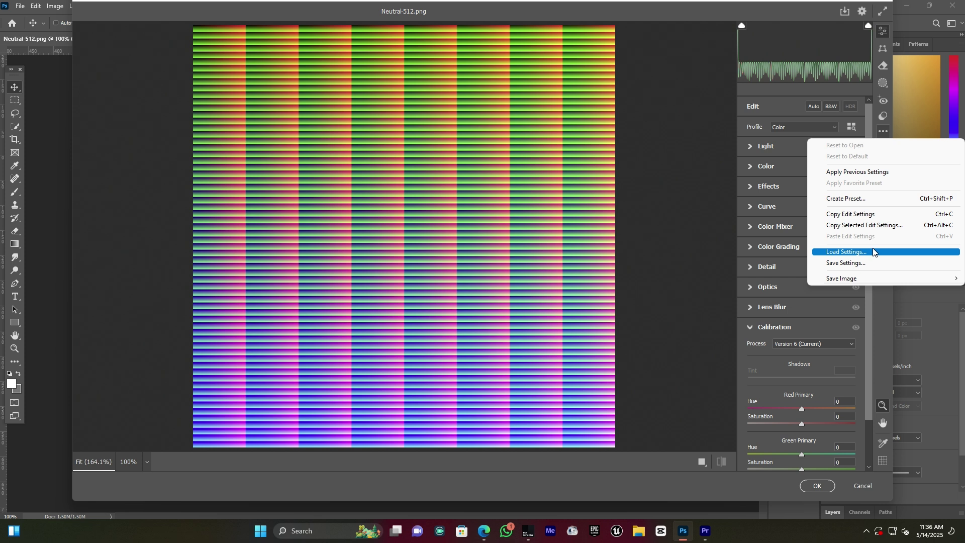
click(873, 252)
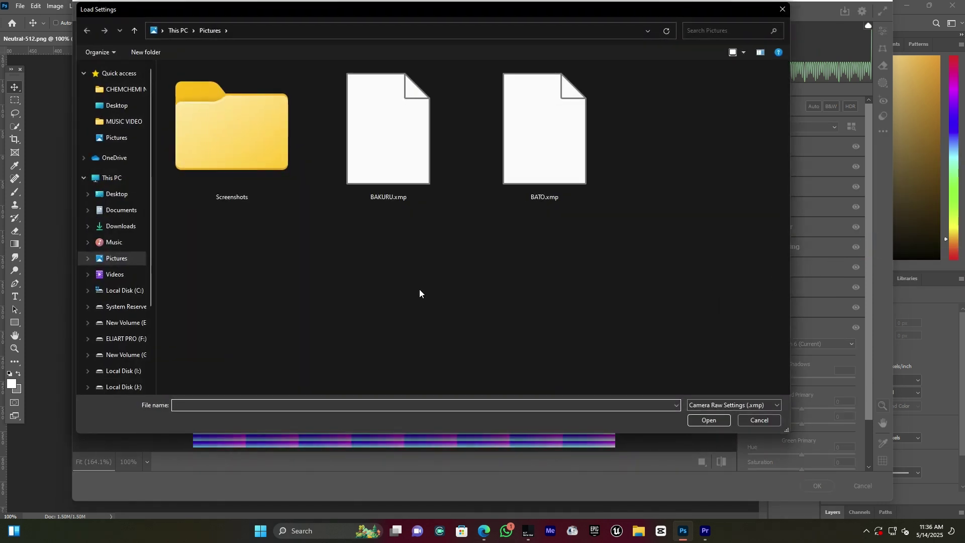
click(111, 194)
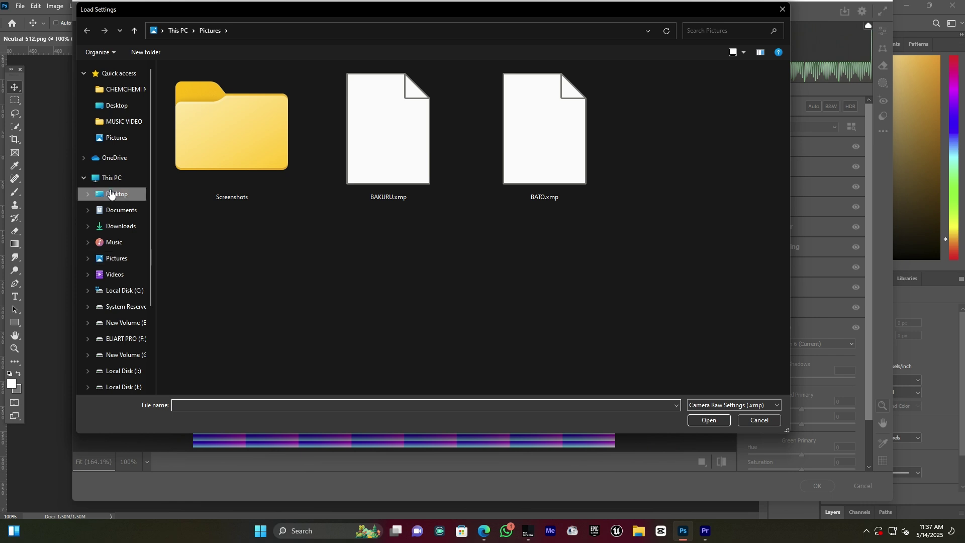
double_click(554, 96)
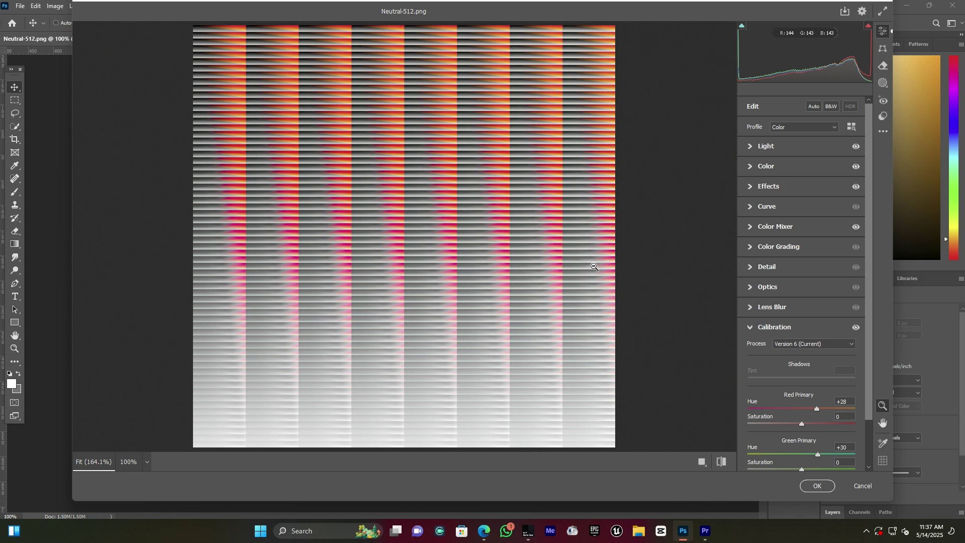
click(809, 487)
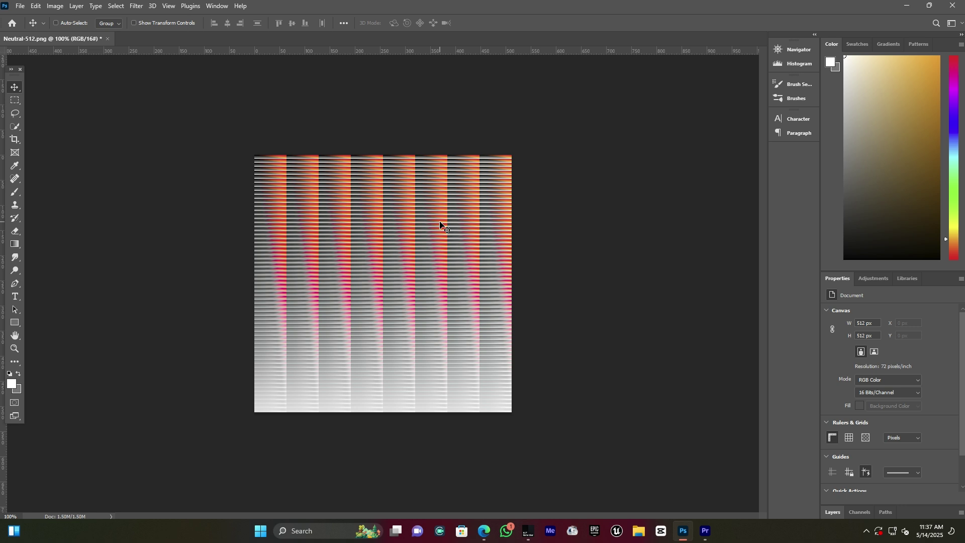
Save a copy of the graded HALD image to the Desktop as a PNG named "black" with the large file size option.
click(21, 6)
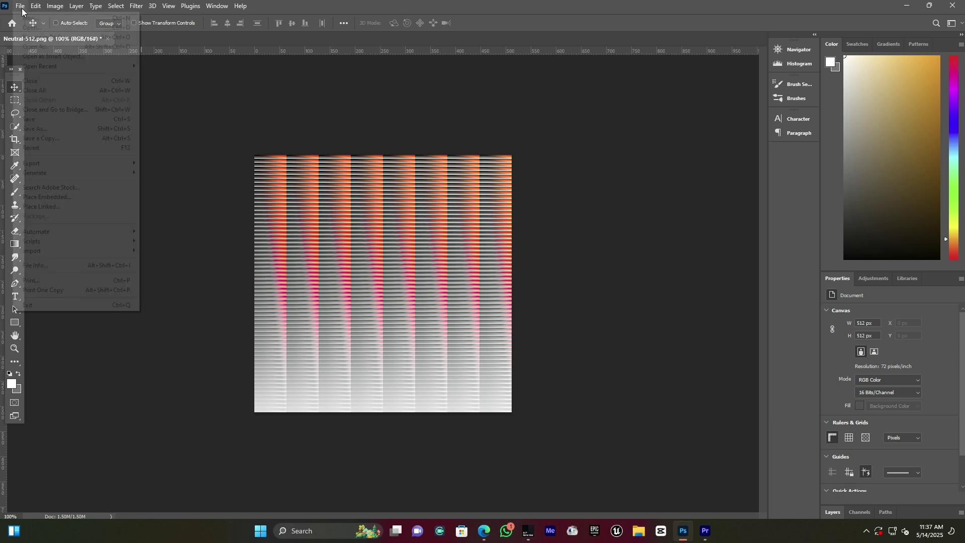
click(59, 138)
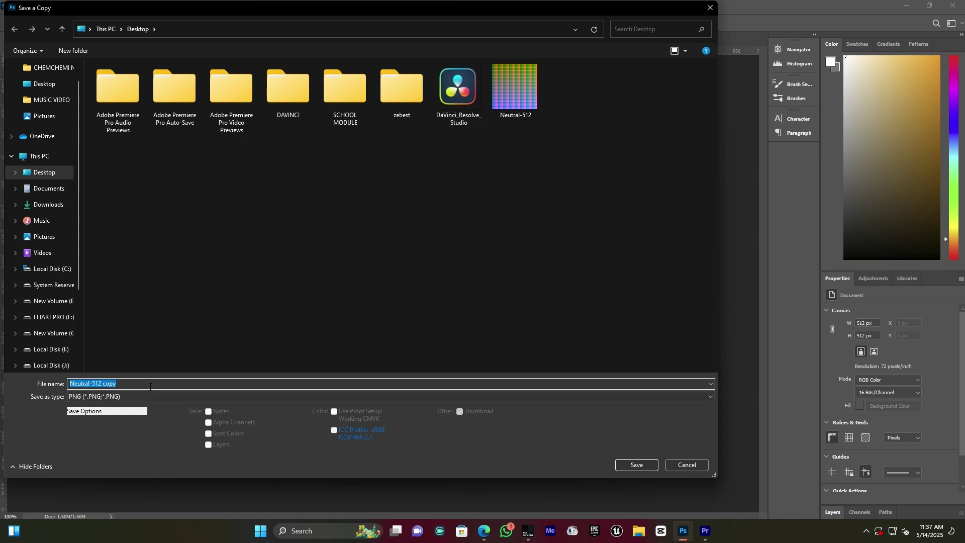
text(bl)
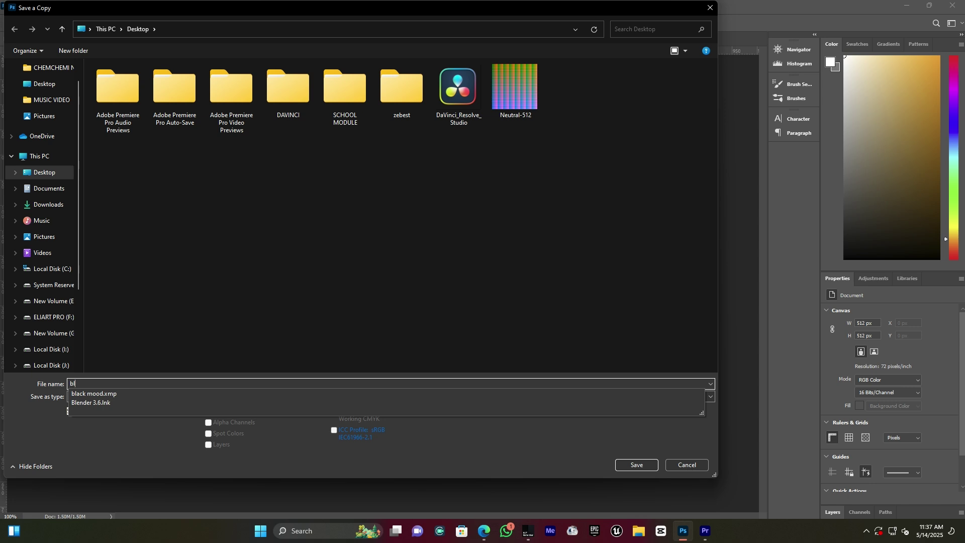
text(ack)
click(469, 231)
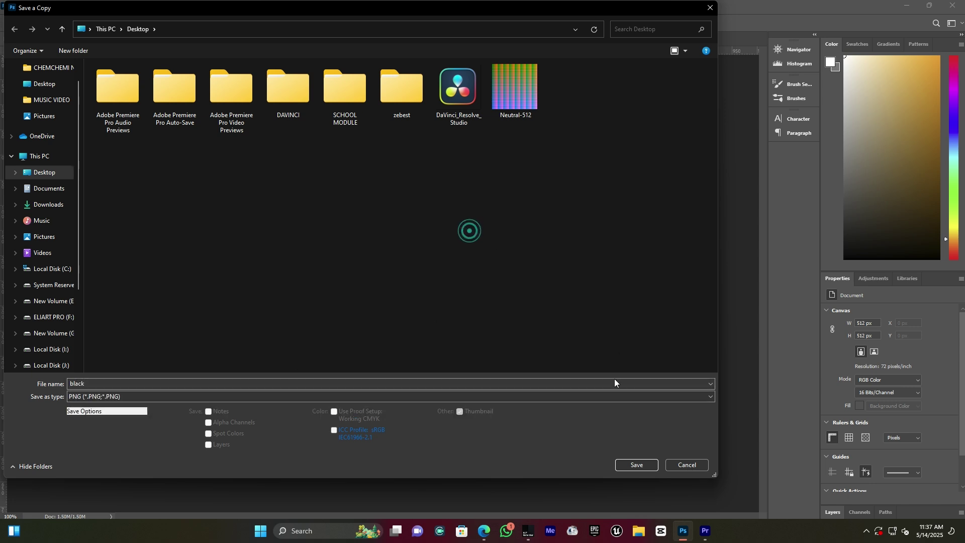
click(639, 465)
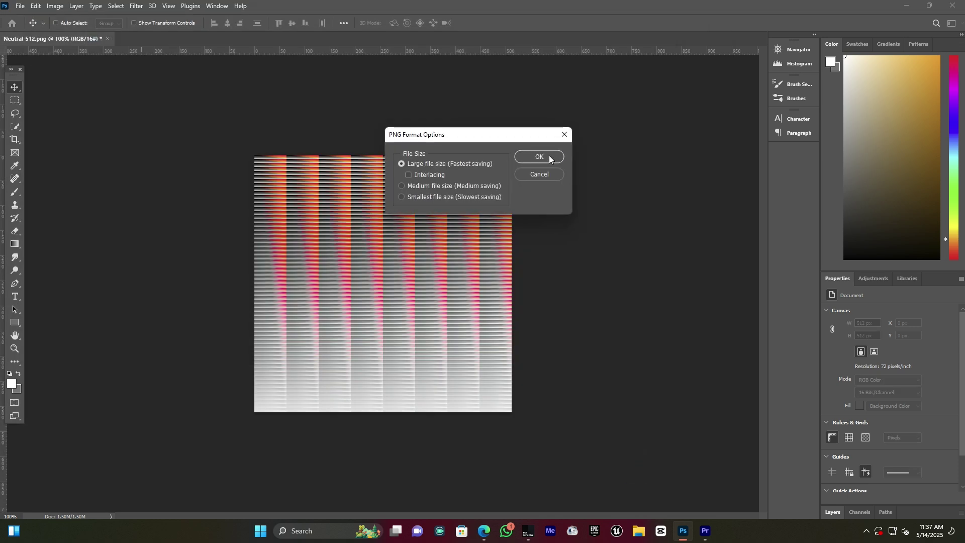
click(550, 160)
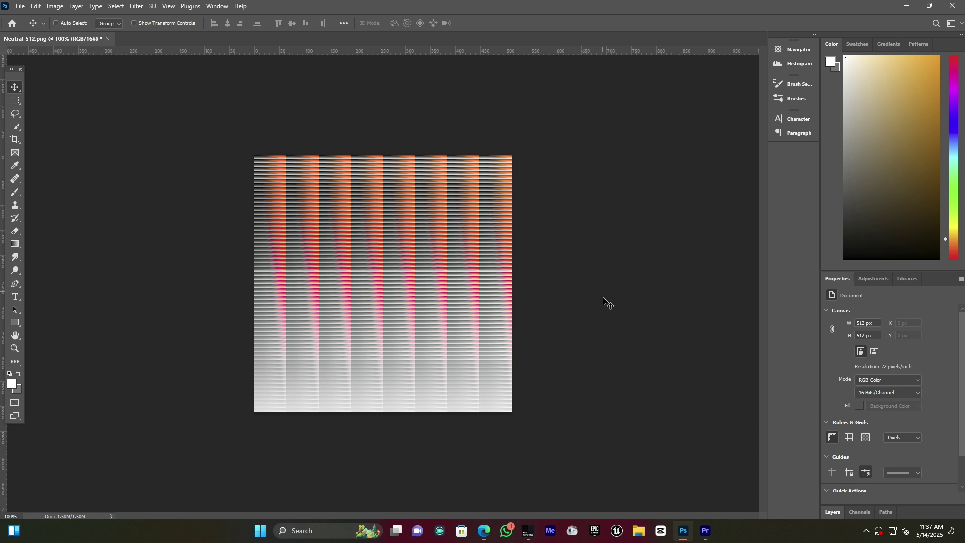
Switch to IWLTBAP LUT Generator and convert the "black" PNG from the Desktop to a CUBE file.
click(530, 533)
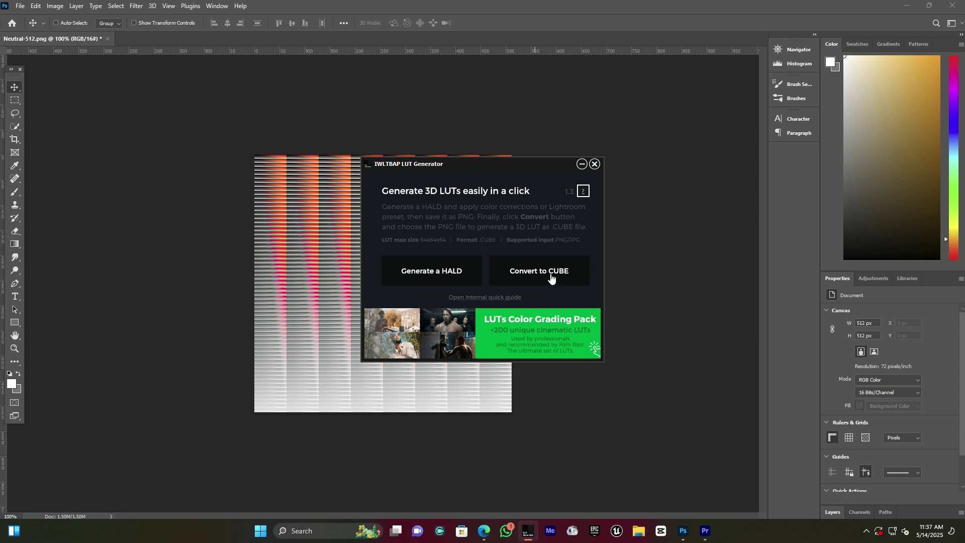
click(546, 271)
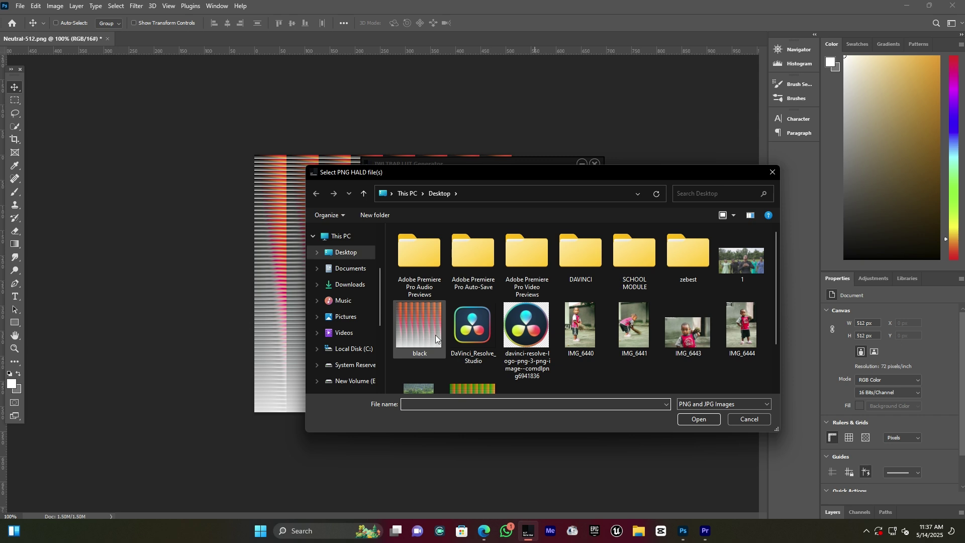
click(410, 317)
click(700, 419)
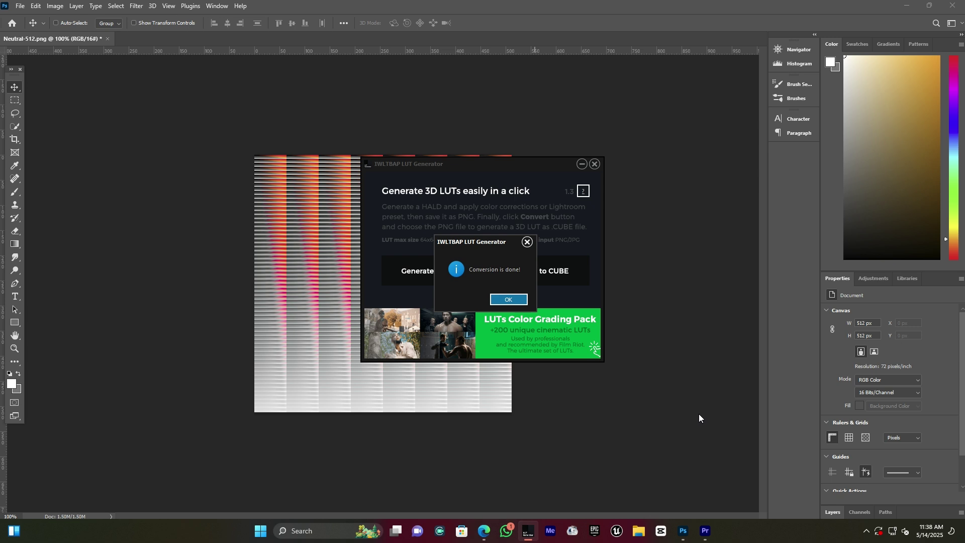
click(512, 299)
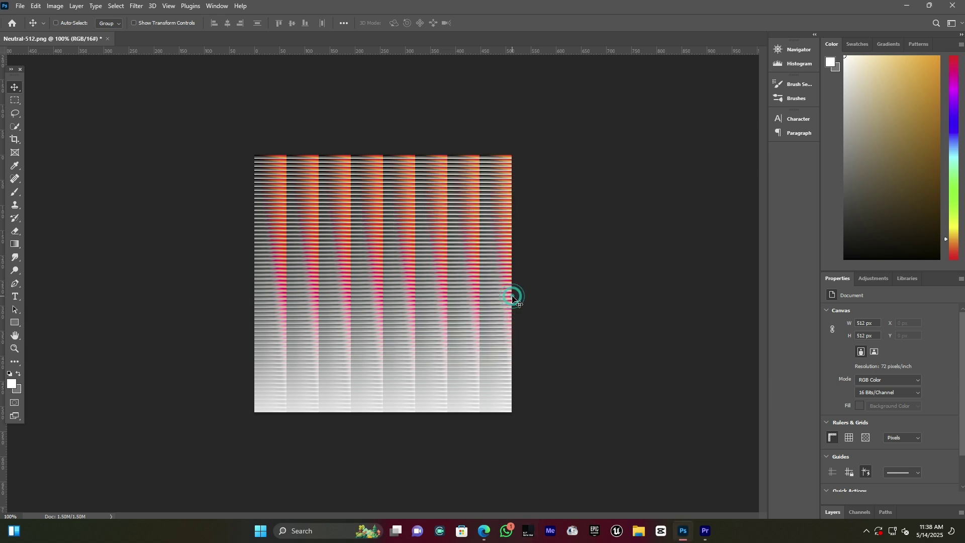
Switch to Premiere Pro, create a 3840 × 2160, 25 fps adjustment layer and span it over all clips on V2.
click(705, 531)
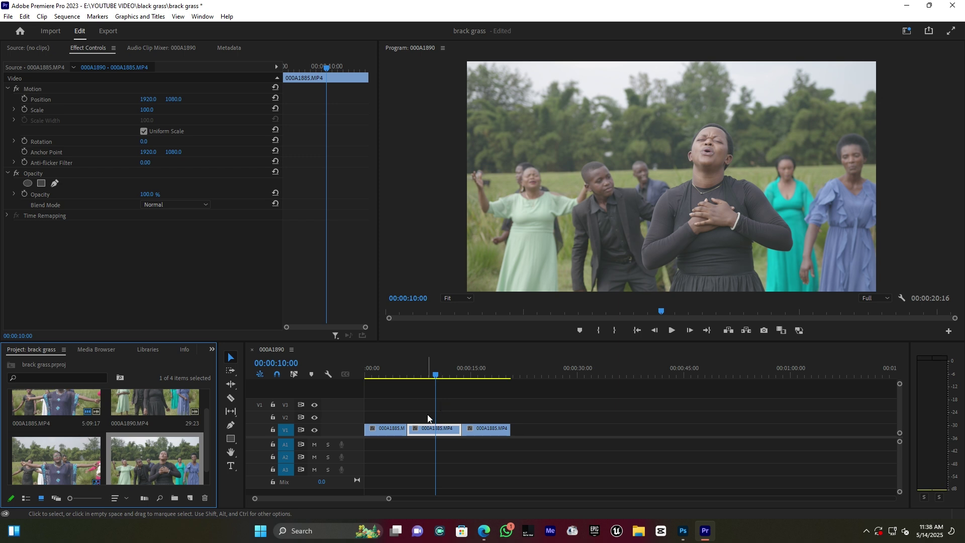
click(190, 498)
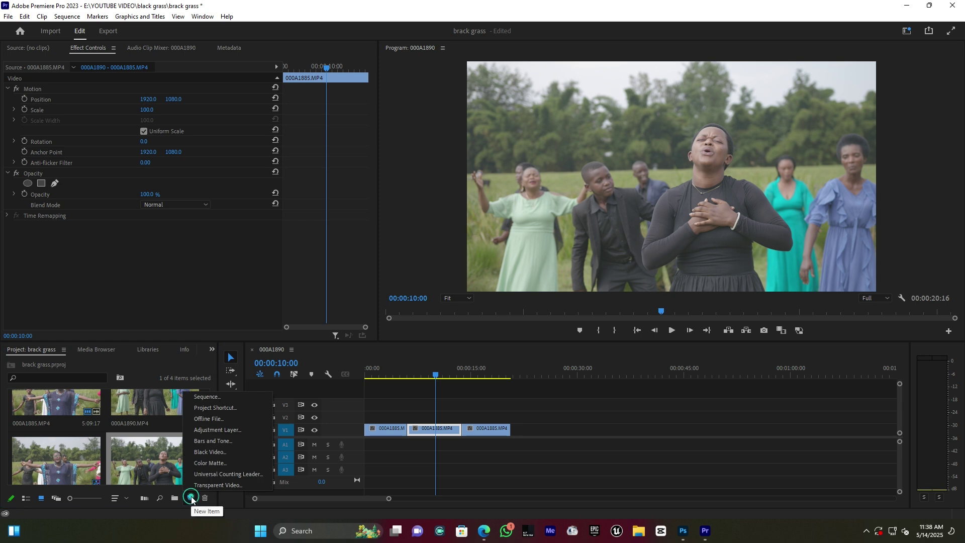
click(234, 430)
click(499, 298)
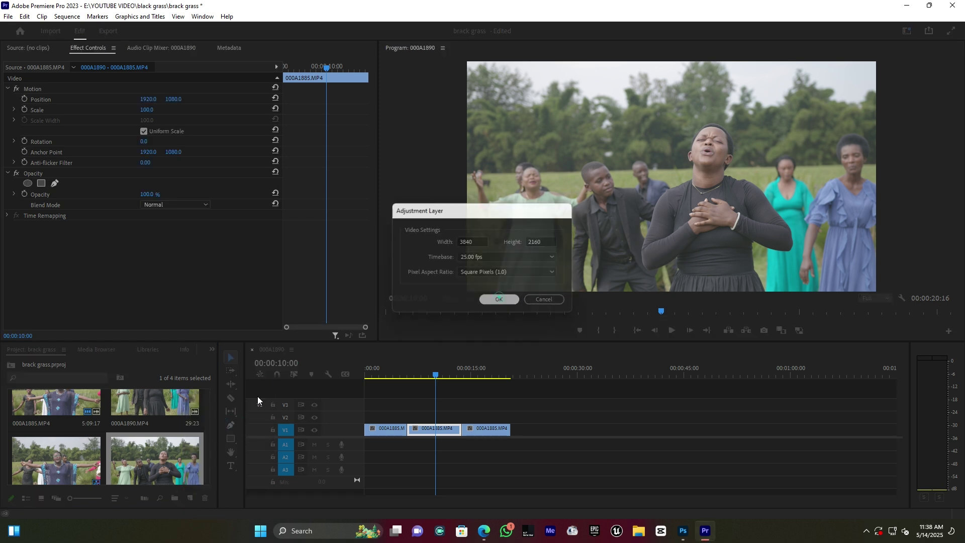
drag(48, 440, 509, 416)
click(387, 417)
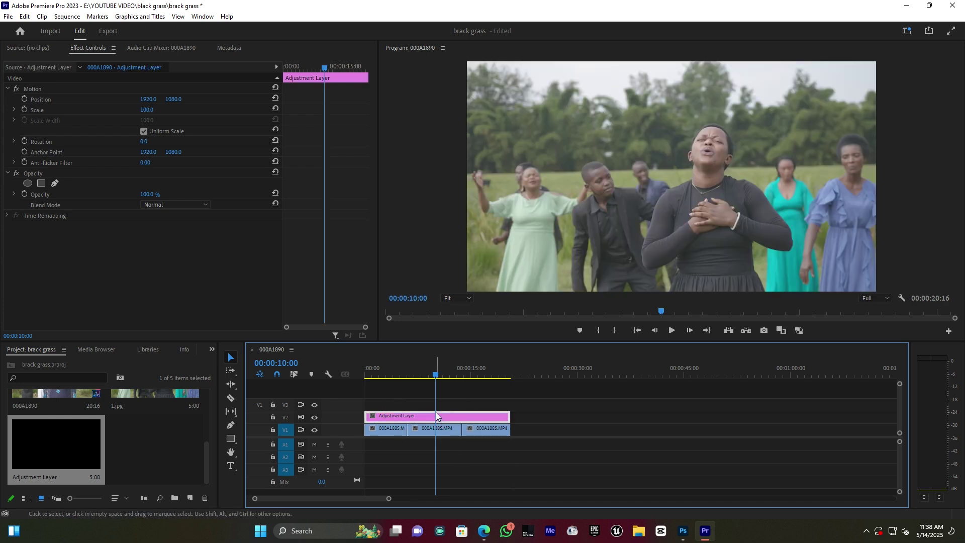
Switch to the Color workspace and load black.cube from the Desktop as the adjustment layer's Input LUT.
click(907, 30)
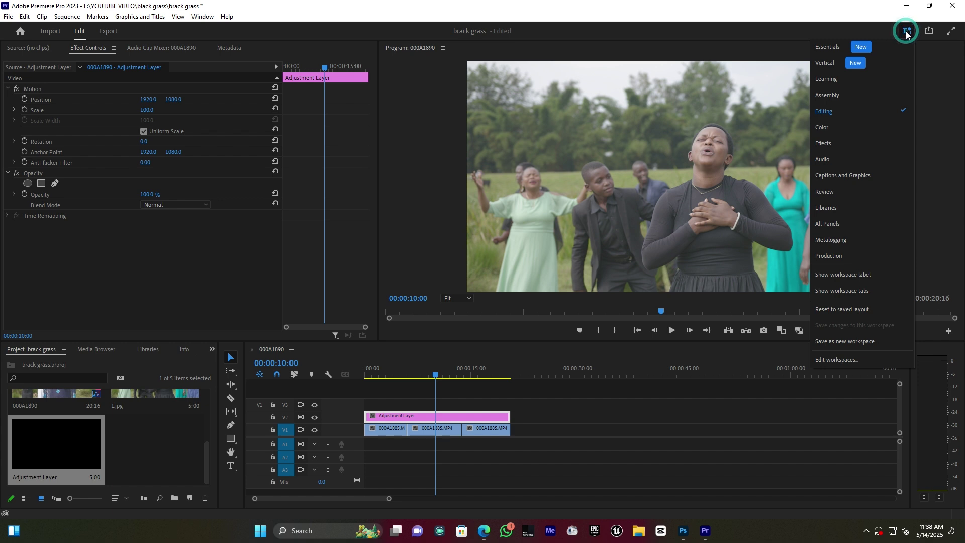
click(846, 127)
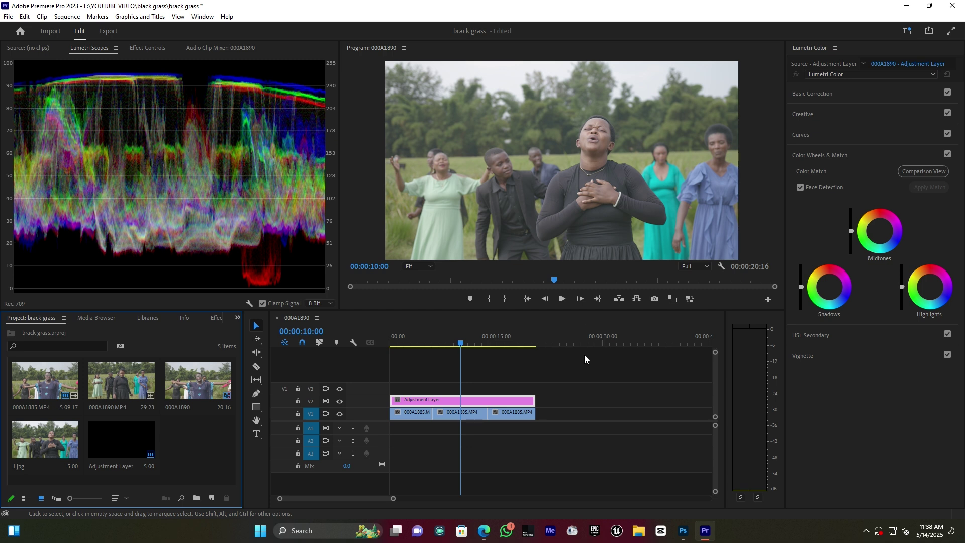
click(813, 94)
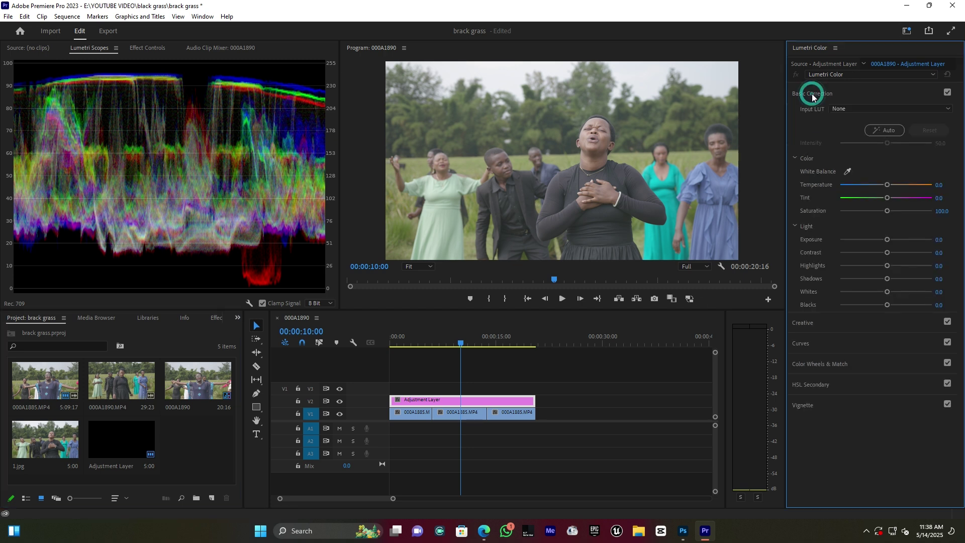
click(872, 106)
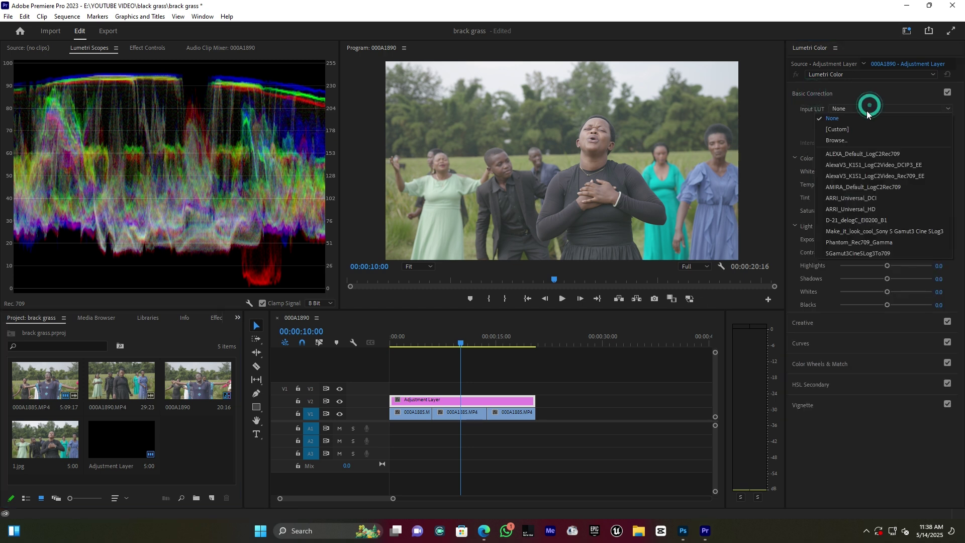
click(843, 141)
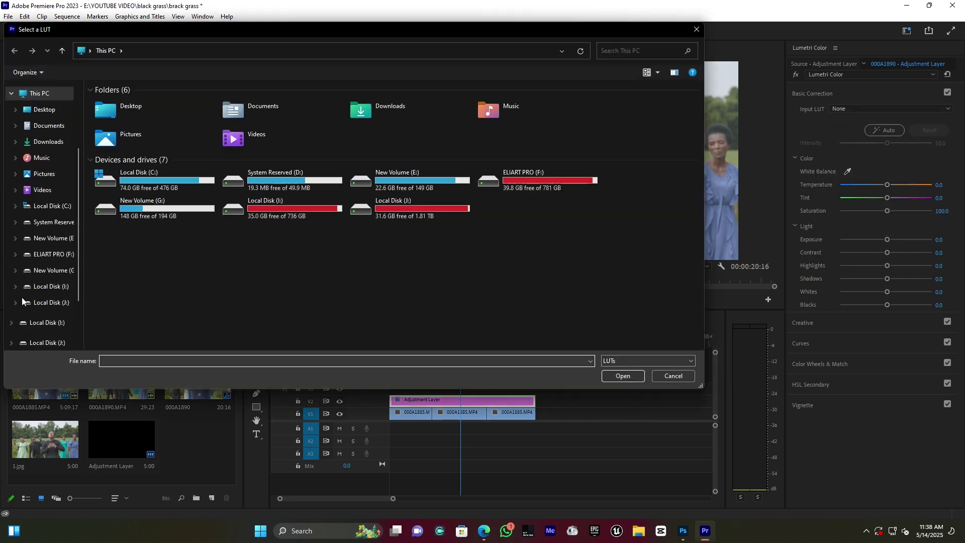
click(43, 110)
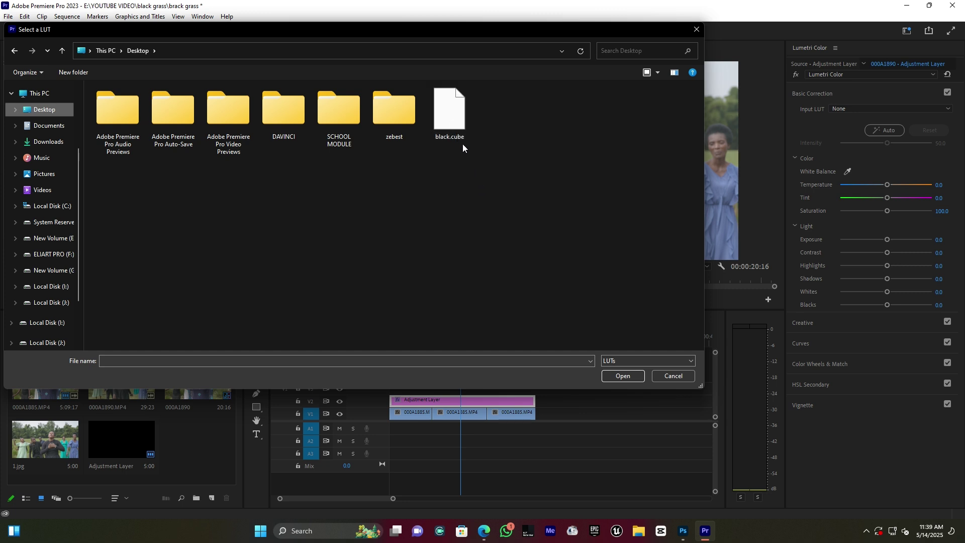
click(450, 113)
click(625, 380)
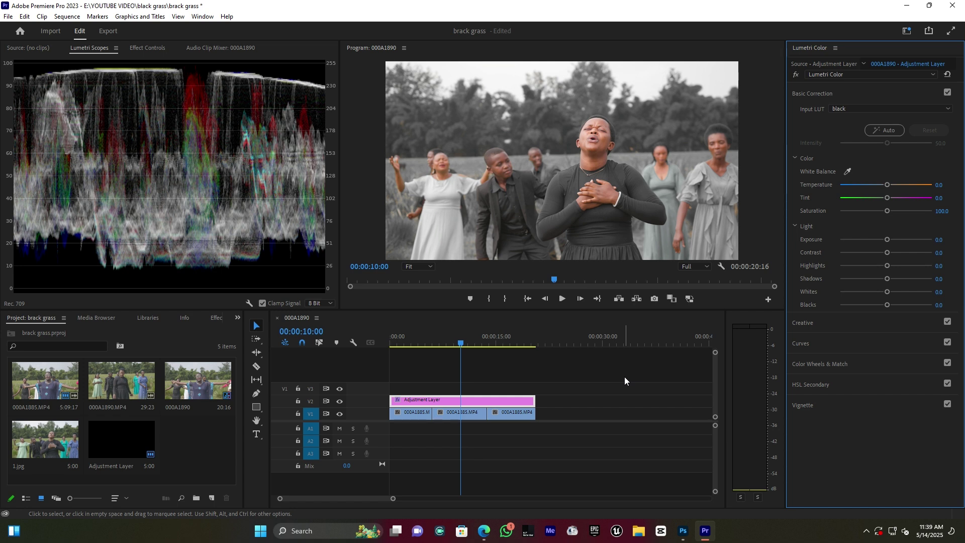
Enlarge the Program monitor with the playhead at 00:00:09:13 and raise the adjustment layer's Contrast to 41.3.
drag(394, 499, 409, 499)
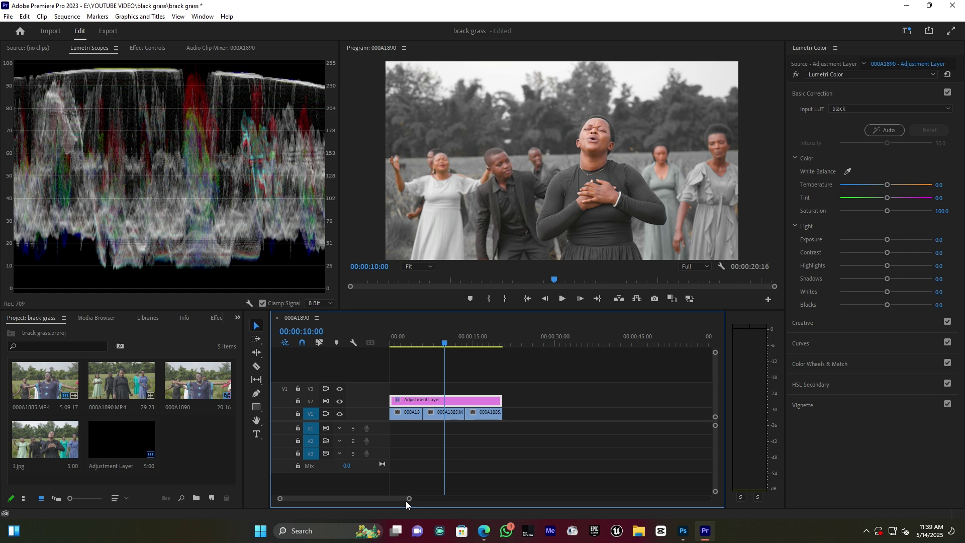
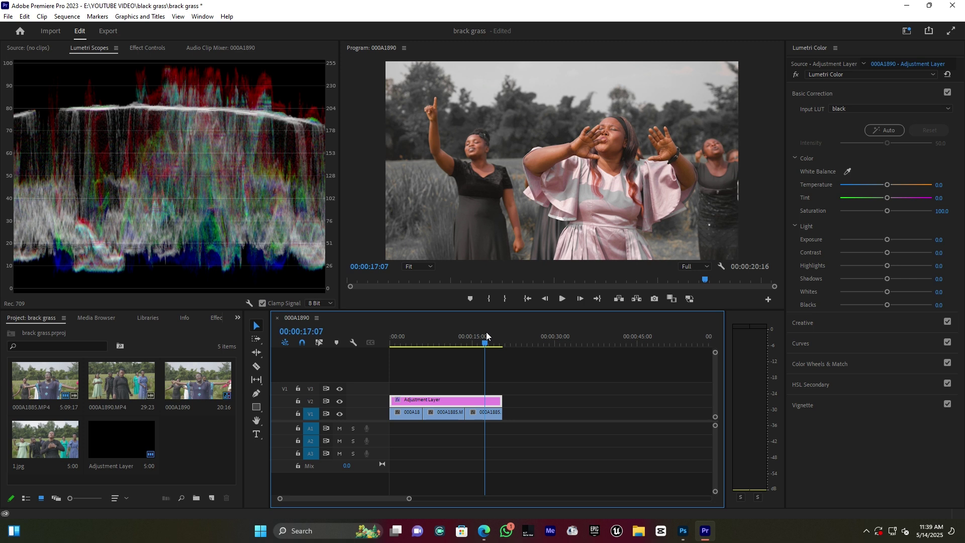
click(442, 335)
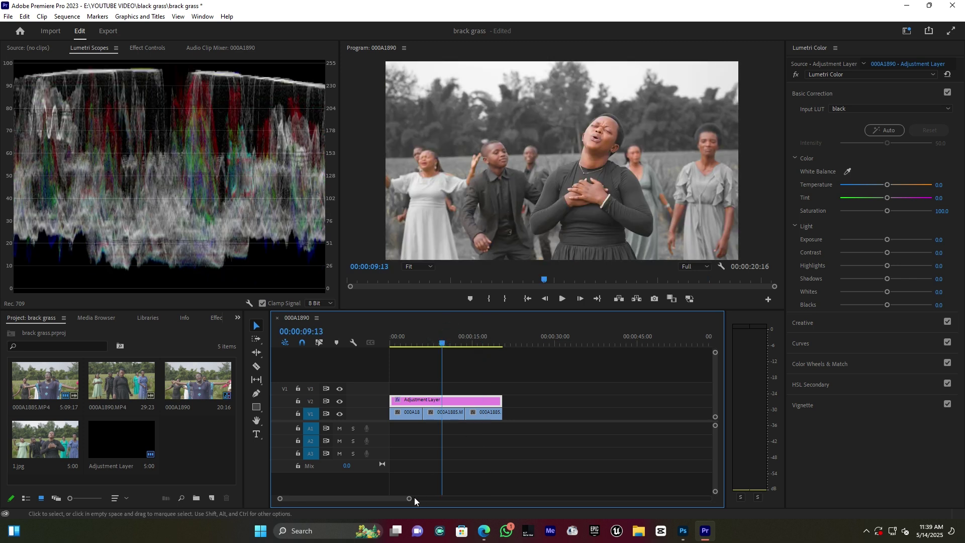
drag(409, 500, 350, 500)
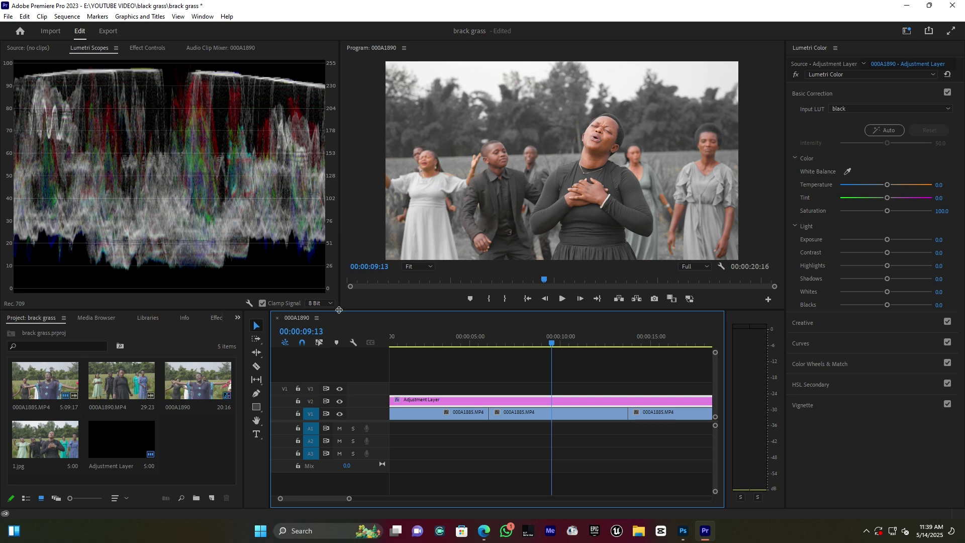
drag(339, 310, 240, 355)
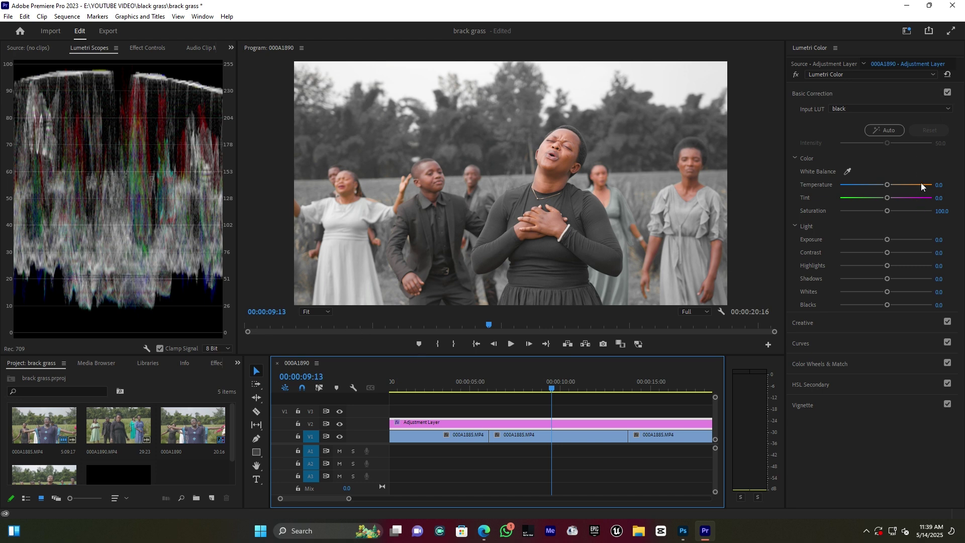
drag(888, 253, 898, 253)
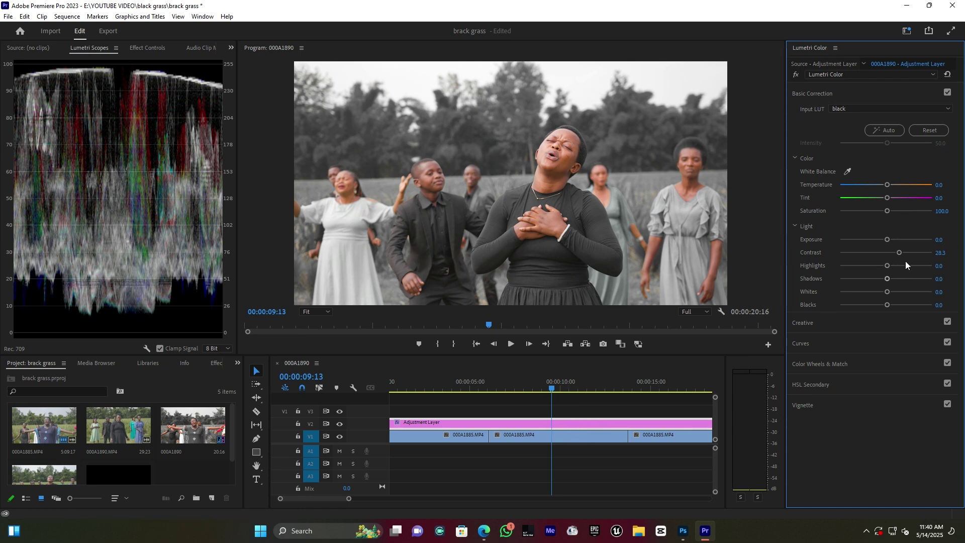
drag(901, 252, 905, 253)
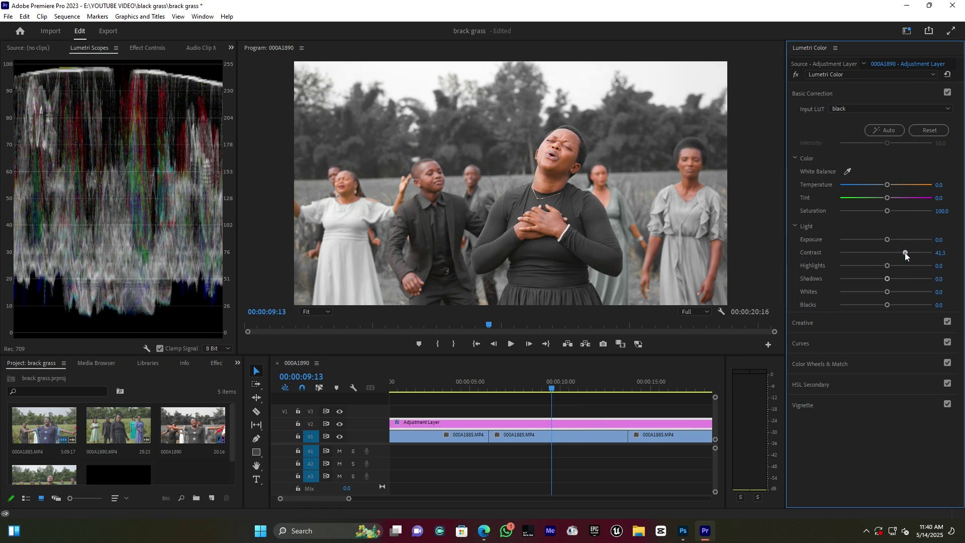
Set the adjustment layer's Contrast to 42.4, Blacks to -14.1 and Highlights to -15.2, checking the look on other clips.
drag(882, 305, 876, 305)
click(469, 384)
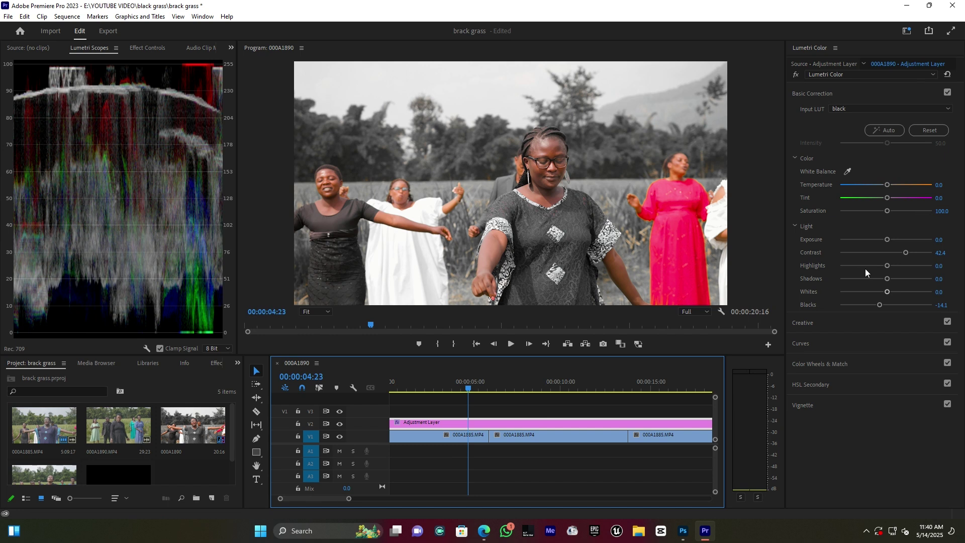
drag(887, 266, 880, 267)
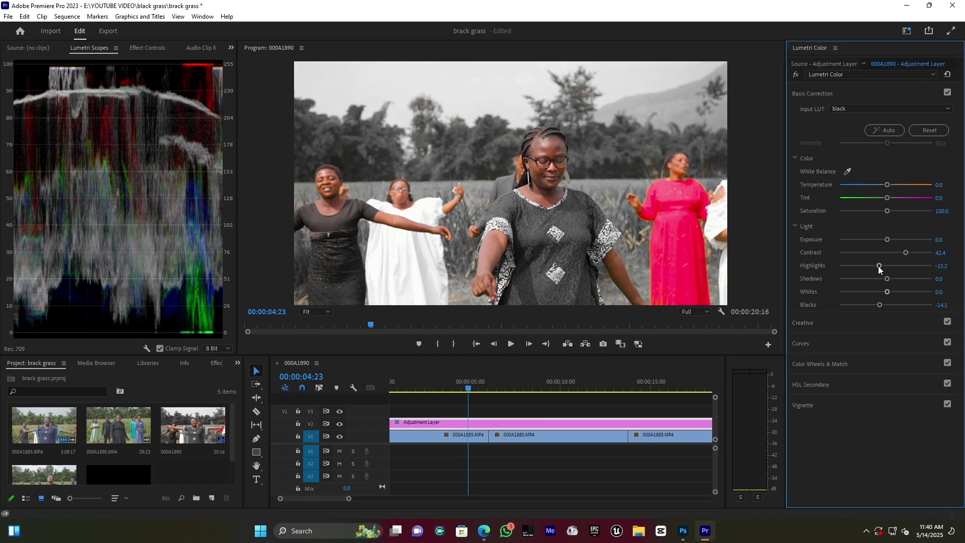
click(669, 386)
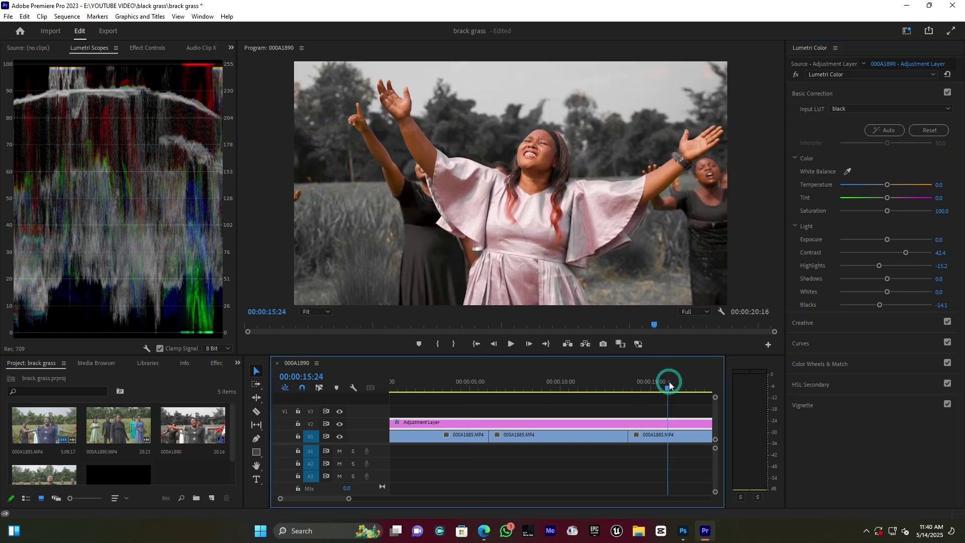
click(570, 383)
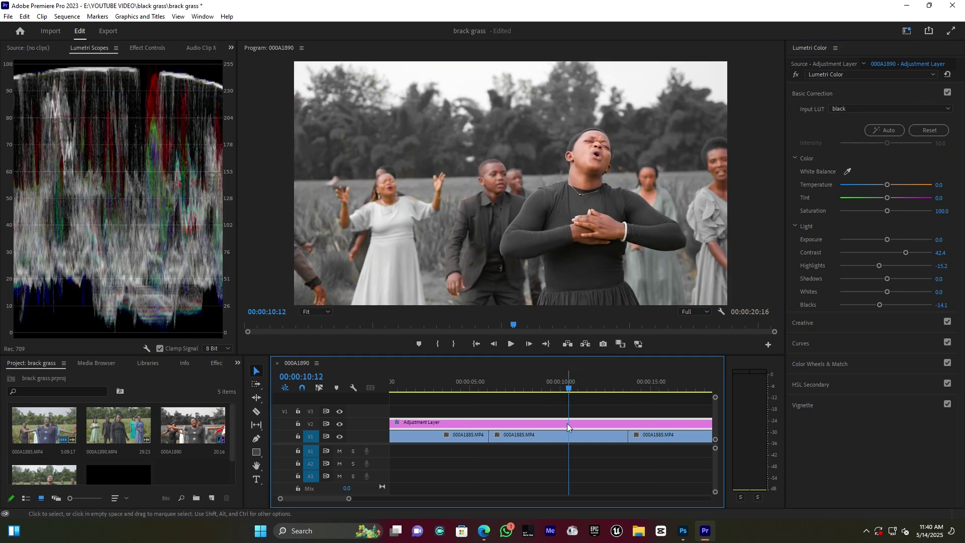
Key the reds in HSL Secondary, display the Color/Gray mask, and narrow the hue and saturation ranges toward the skin tones.
click(809, 93)
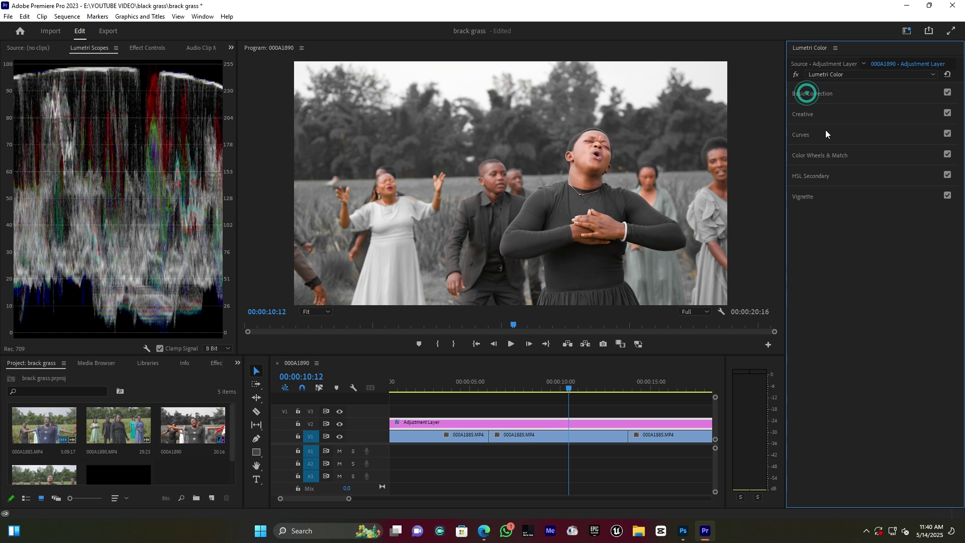
click(818, 173)
click(831, 221)
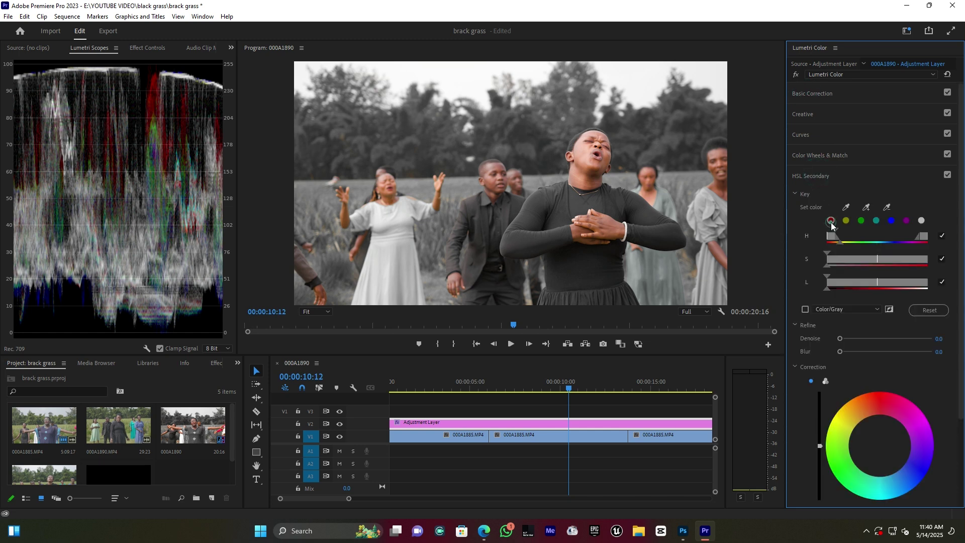
click(805, 310)
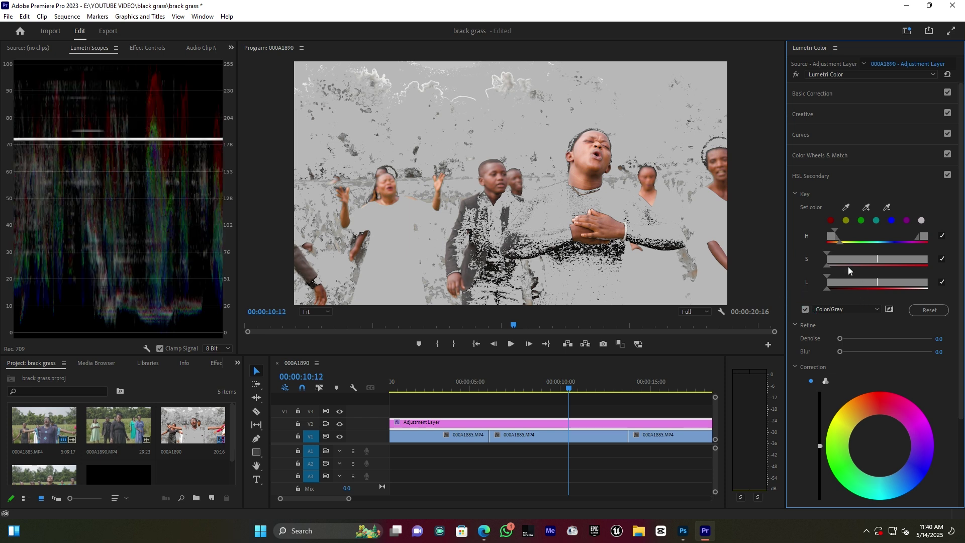
drag(840, 230, 852, 259)
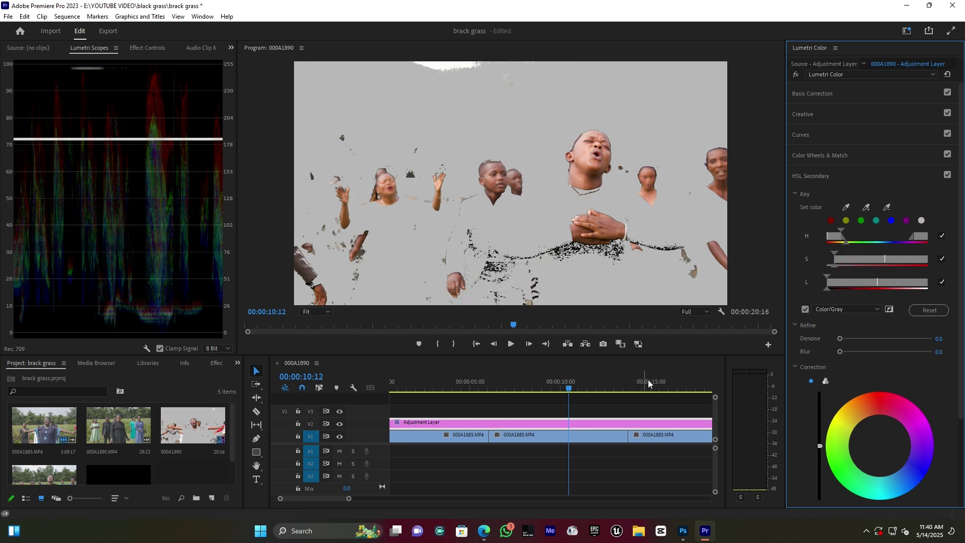
Raise the key's lower luminance and saturation limits at 00:00:14:21, and check the skin mask at 00:00:08:05.
click(648, 382)
click(649, 385)
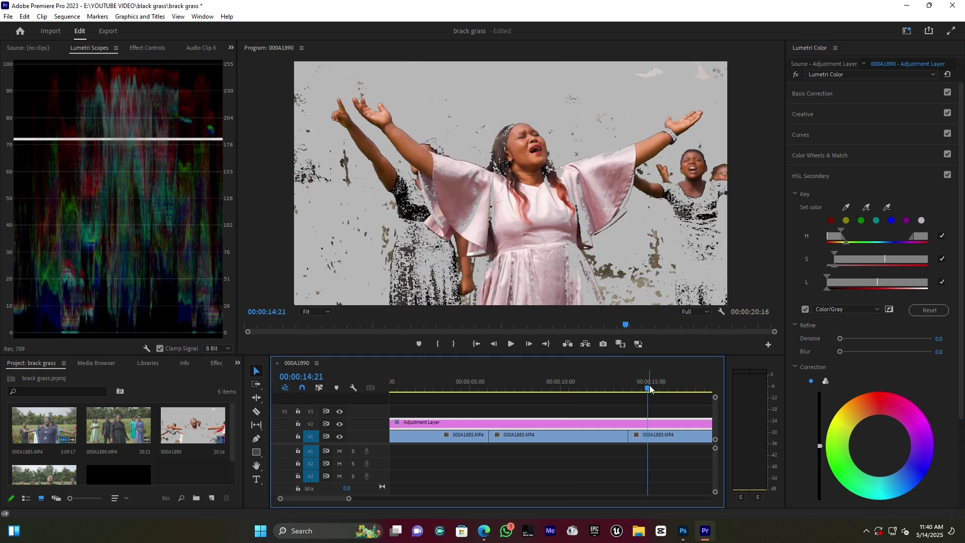
drag(841, 282, 855, 284)
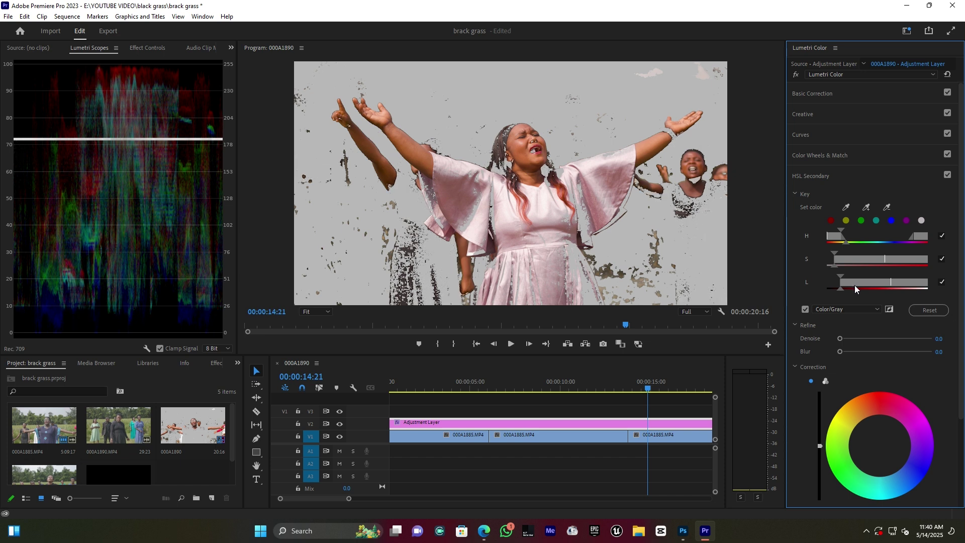
drag(853, 262, 852, 260)
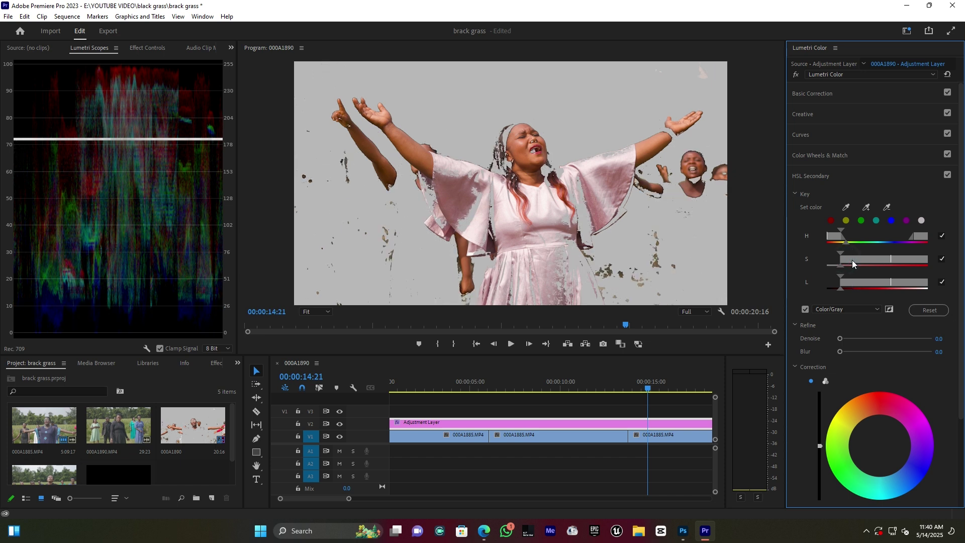
drag(481, 387, 528, 385)
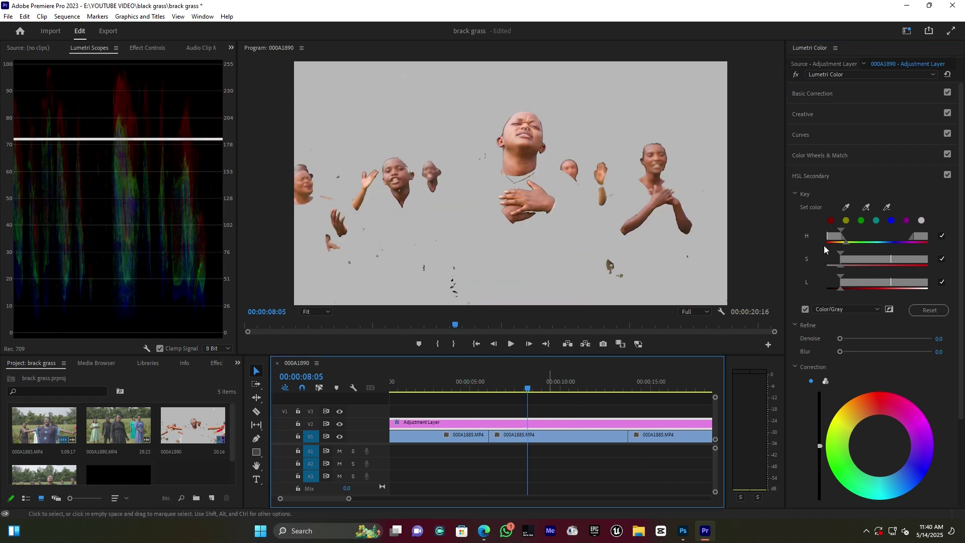
Shift the keyed skin's correction wheel slightly toward orange, set the mask Blur to 7.2 and turn off the mask display.
drag(880, 446, 874, 437)
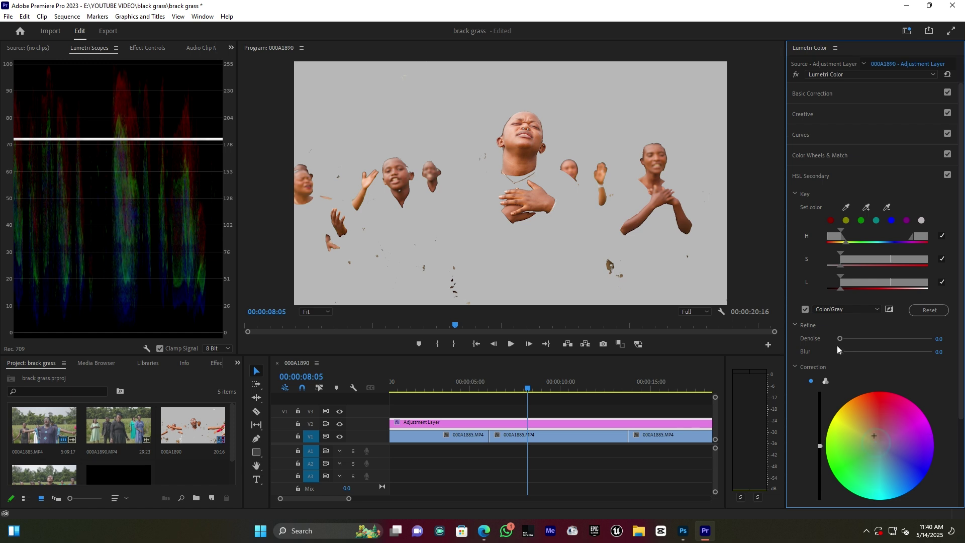
drag(842, 351, 850, 351)
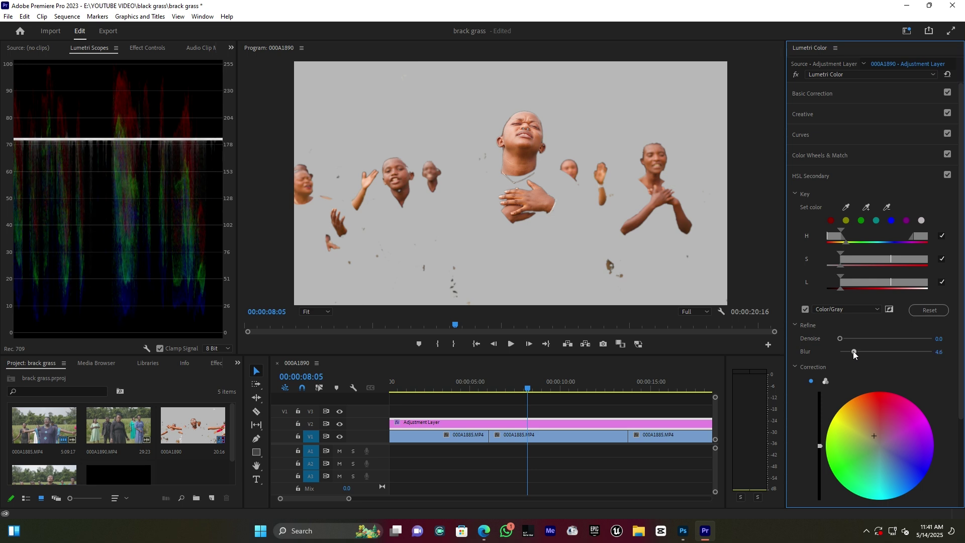
drag(859, 352, 861, 355)
click(806, 309)
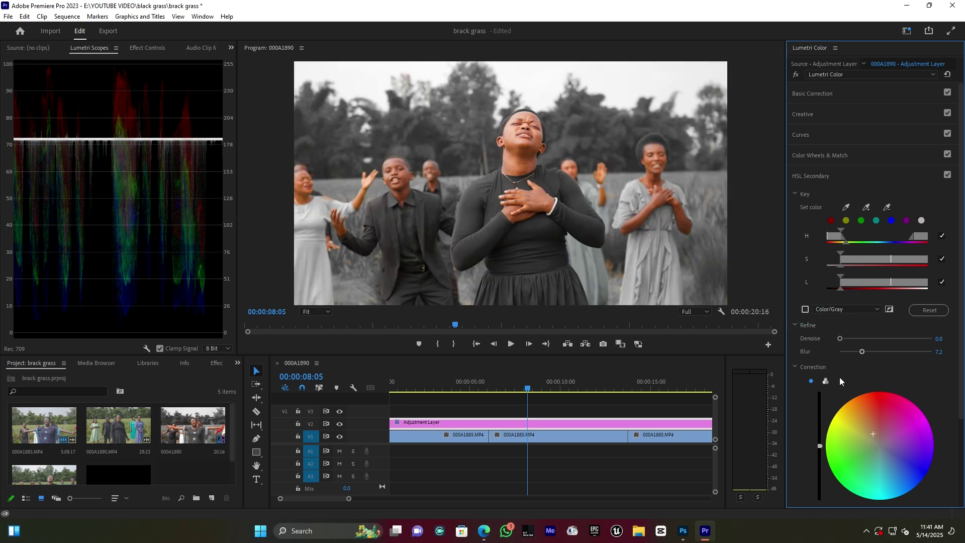
Push the skin correction further toward red-orange, checking it at 00:00:02:23 and 00:00:08:23.
drag(873, 415, 874, 429)
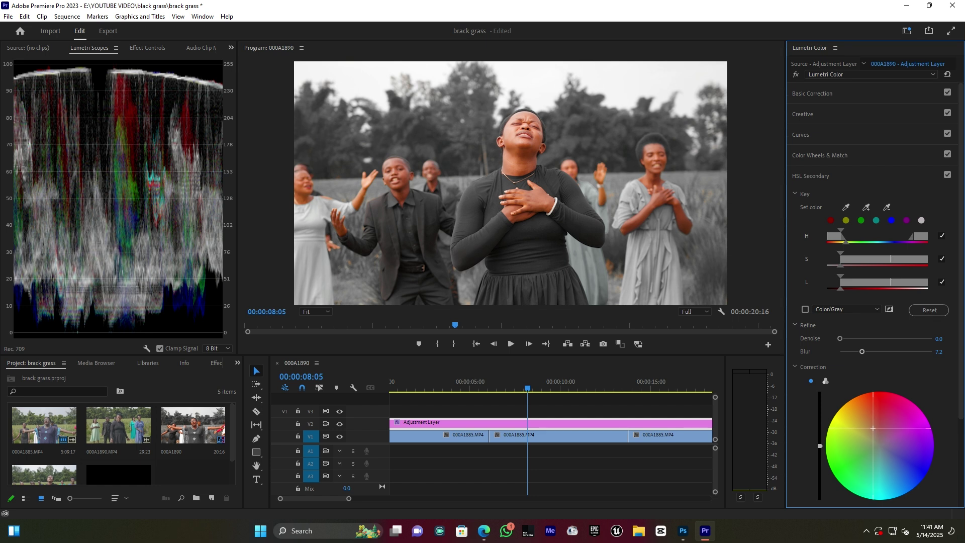
click(434, 383)
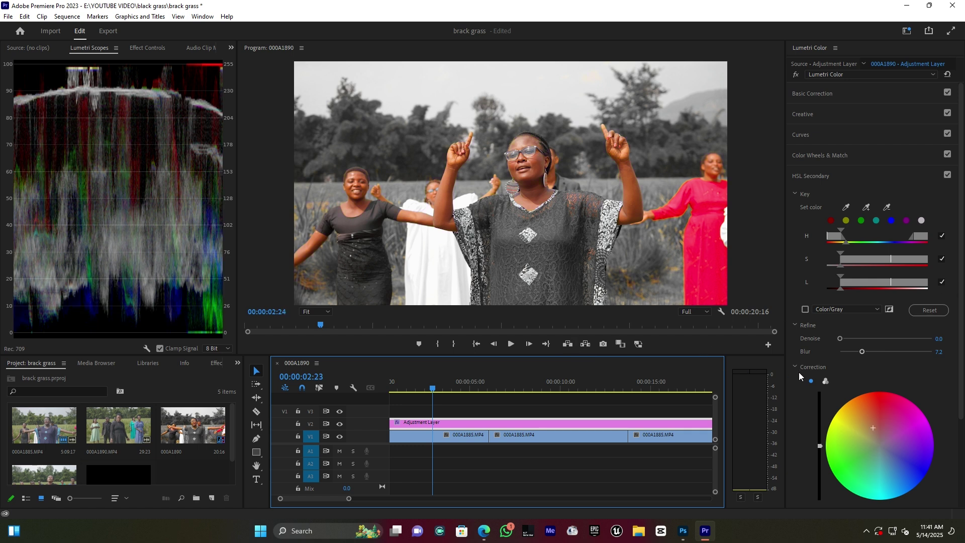
click(874, 428)
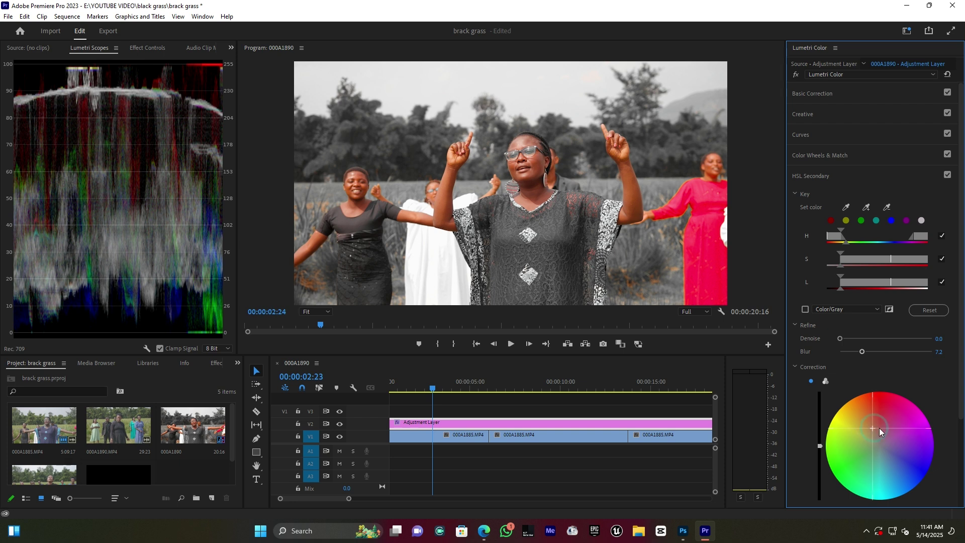
click(541, 384)
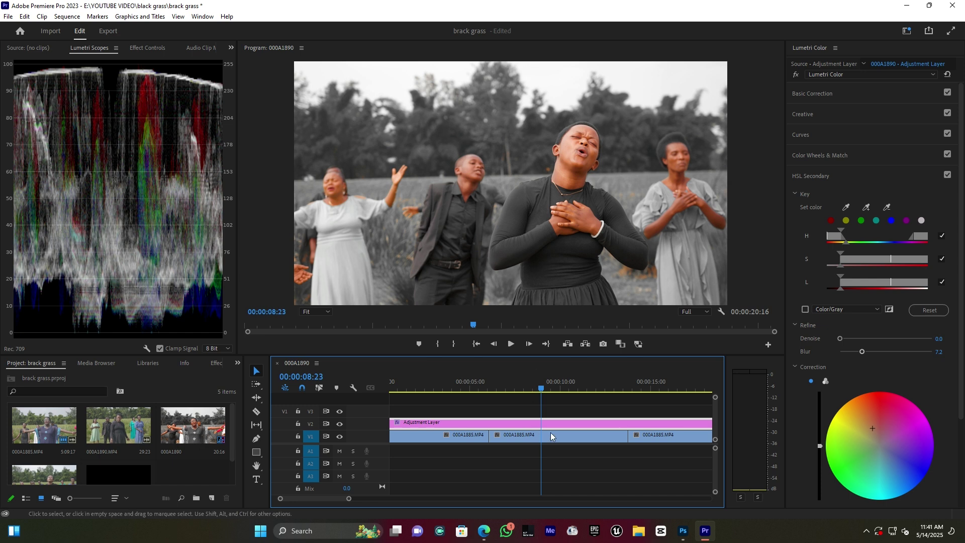
Try to shift the red RGB curve's black point inward for a teal tint, and undo it.
click(811, 175)
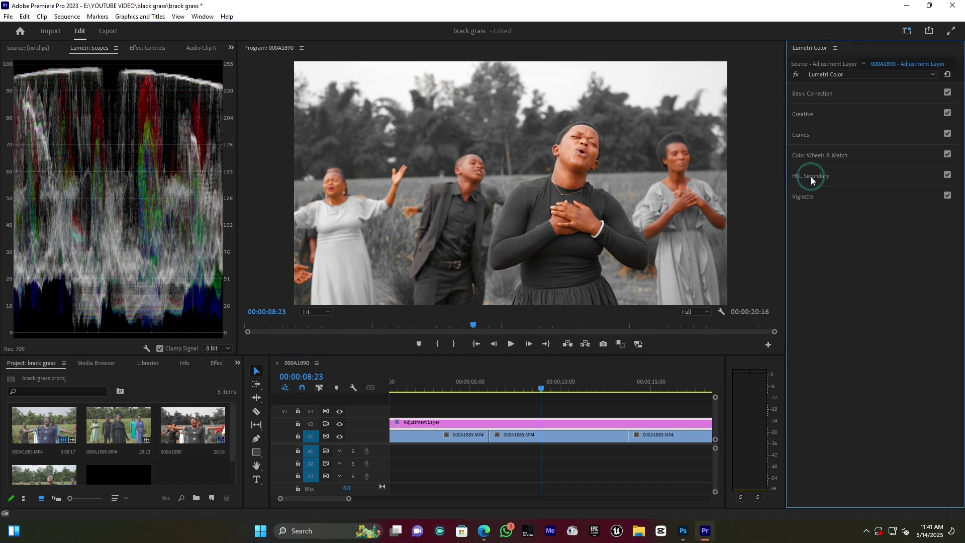
click(802, 138)
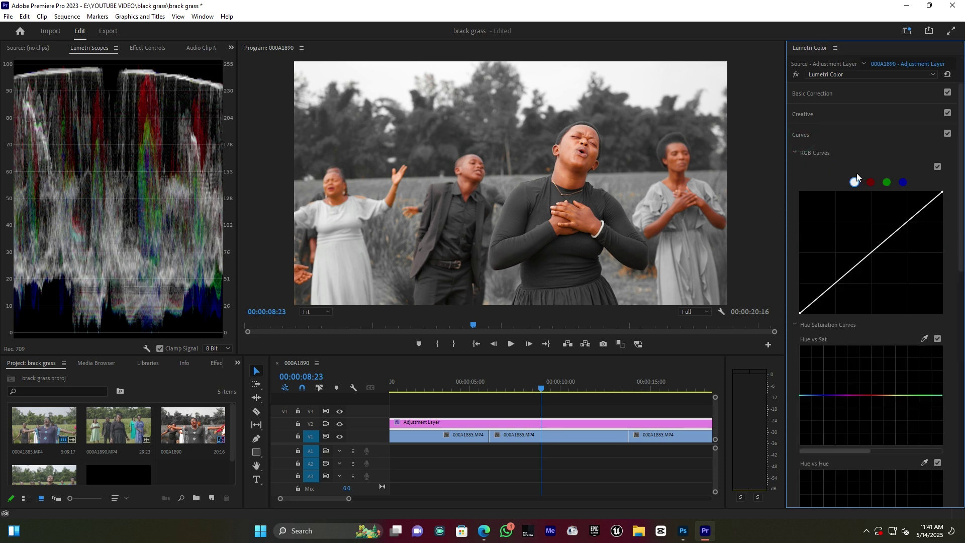
click(872, 182)
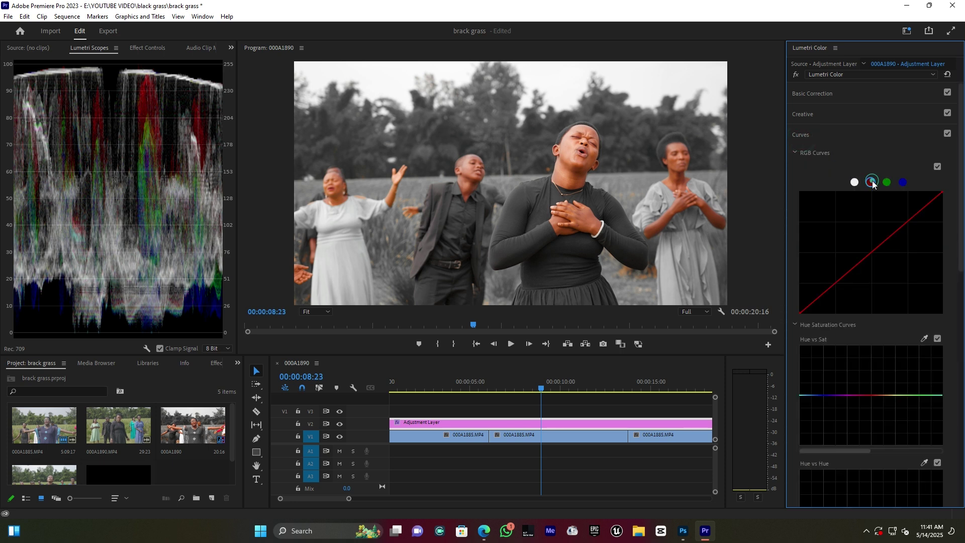
drag(800, 313, 816, 323)
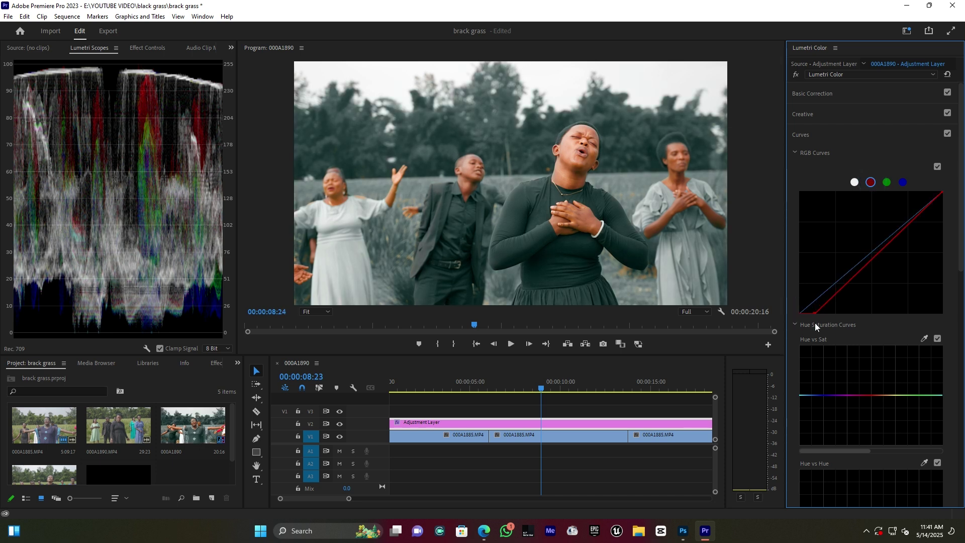
key(ctrl+z)
Anchor the red RGB curve at its midpoint, try lowering its shadows, and remove the shadow point.
click(872, 253)
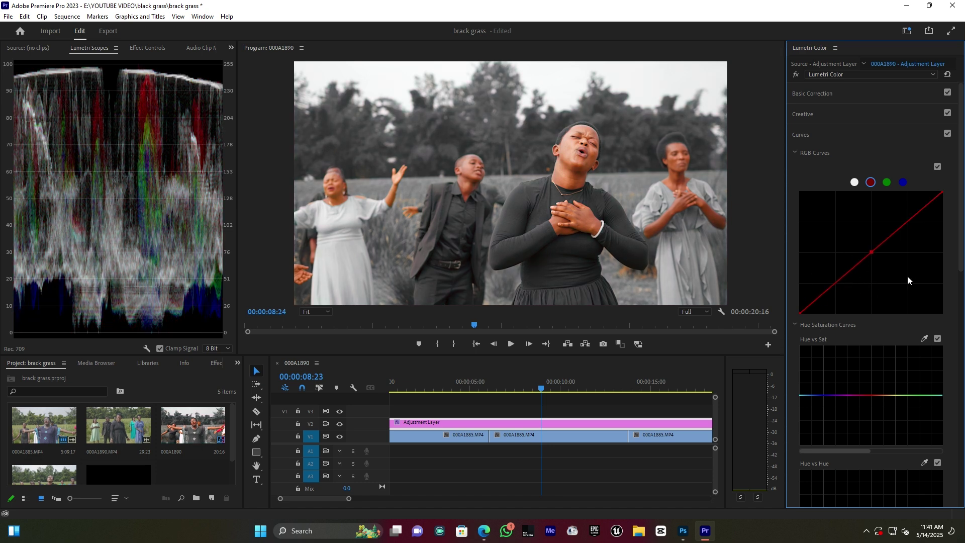
click(835, 284)
drag(835, 285, 833, 288)
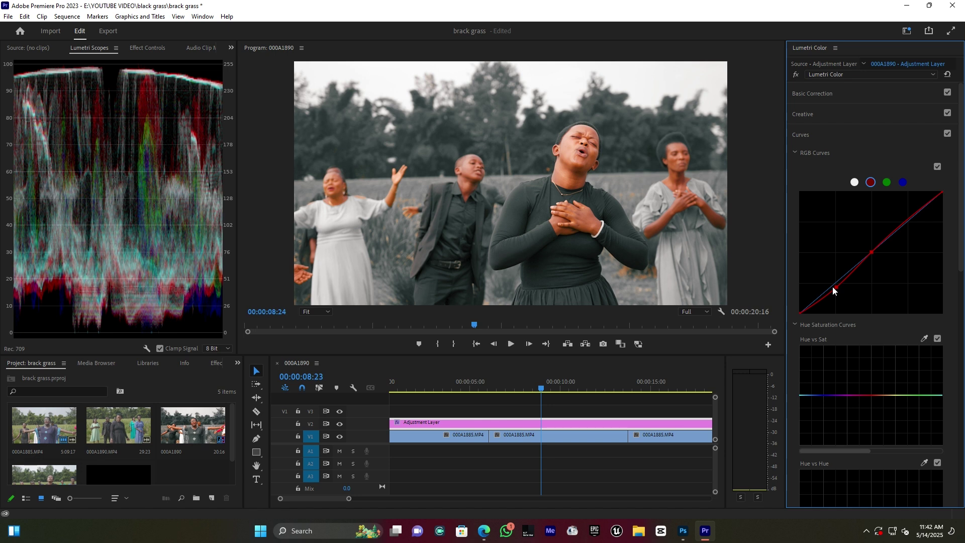
key(ctrl+z)
click(803, 316)
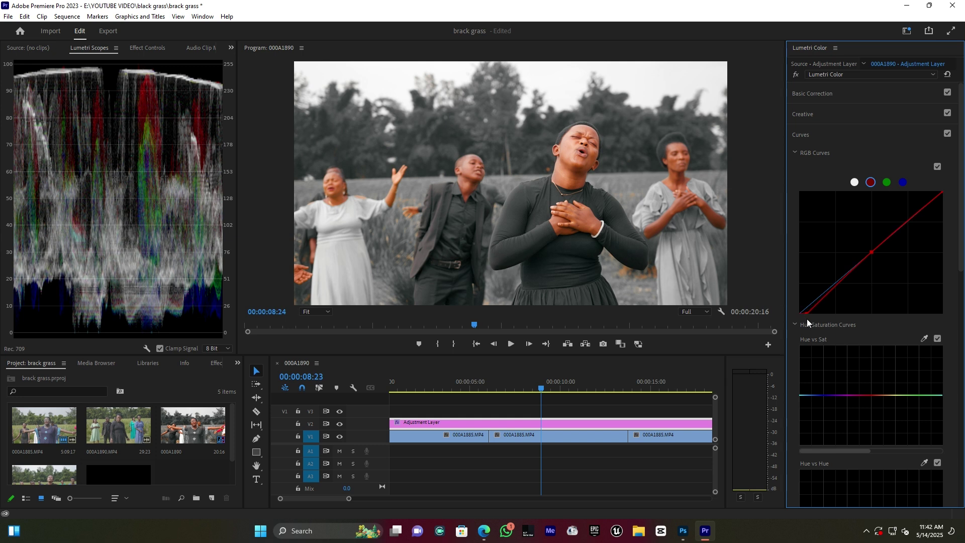
click(837, 286)
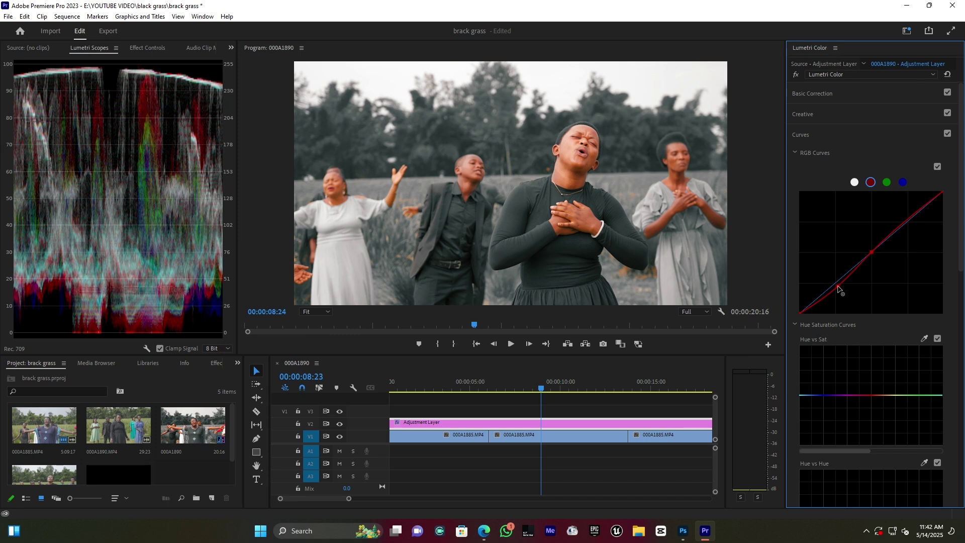
ctrl+click(836, 286)
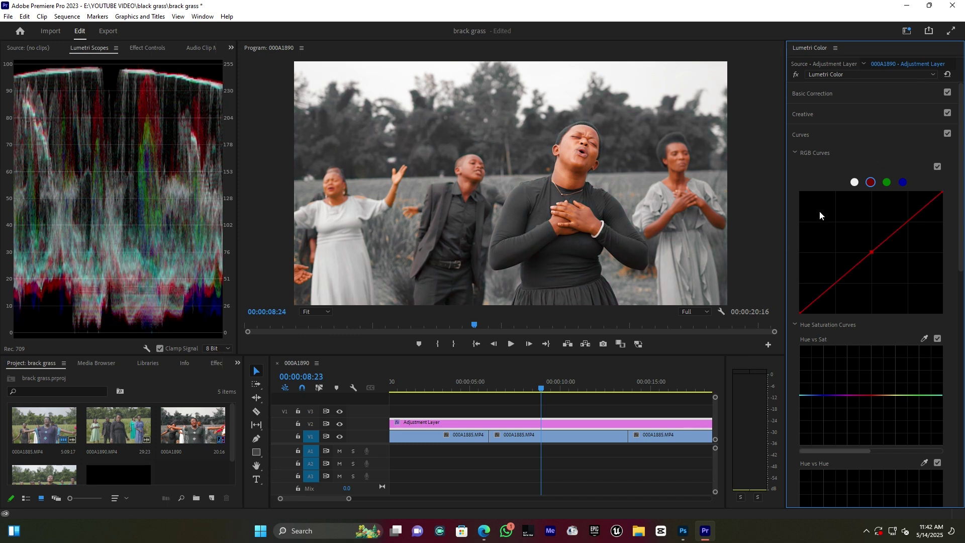
Tint the shadows slightly green with the Shadows color wheel, trying a blue tint as an alternative.
click(804, 134)
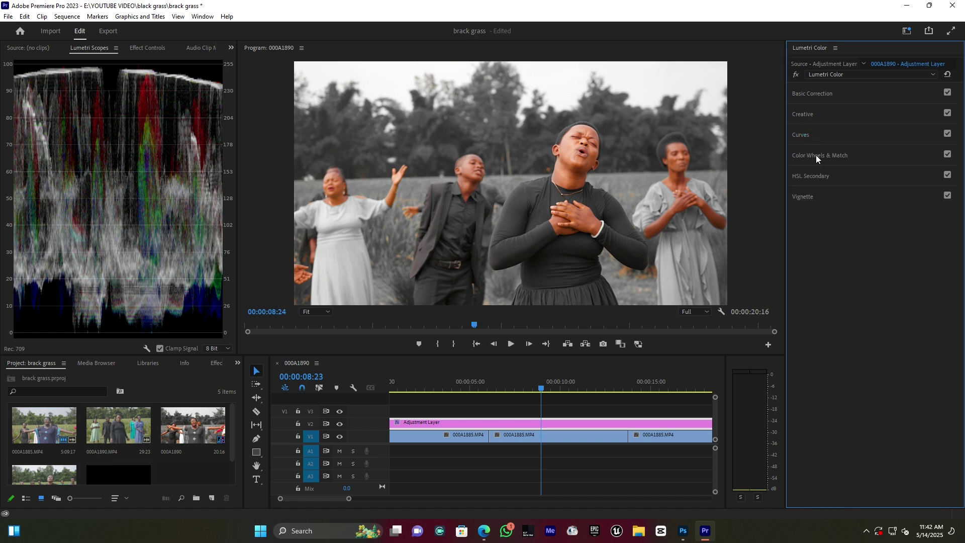
click(816, 155)
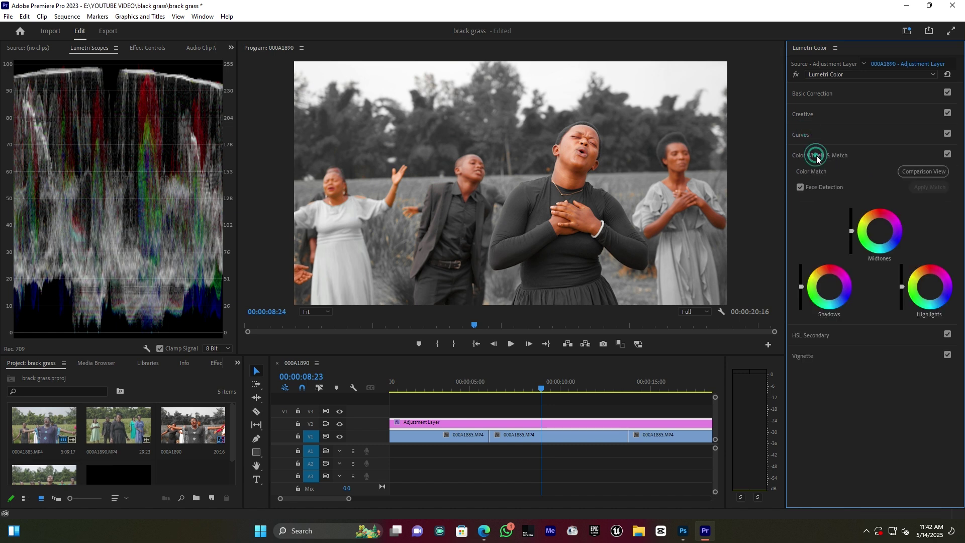
click(834, 288)
drag(829, 287, 828, 287)
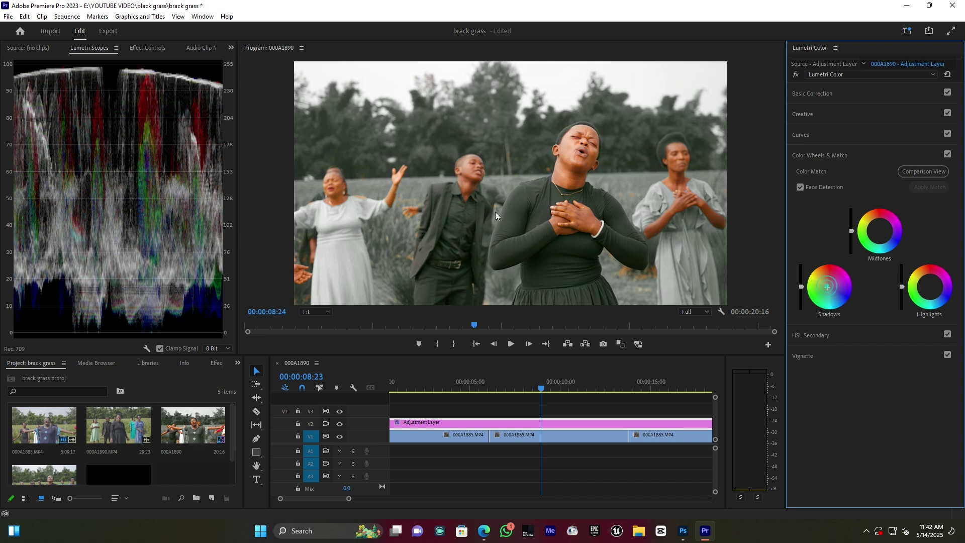
click(837, 293)
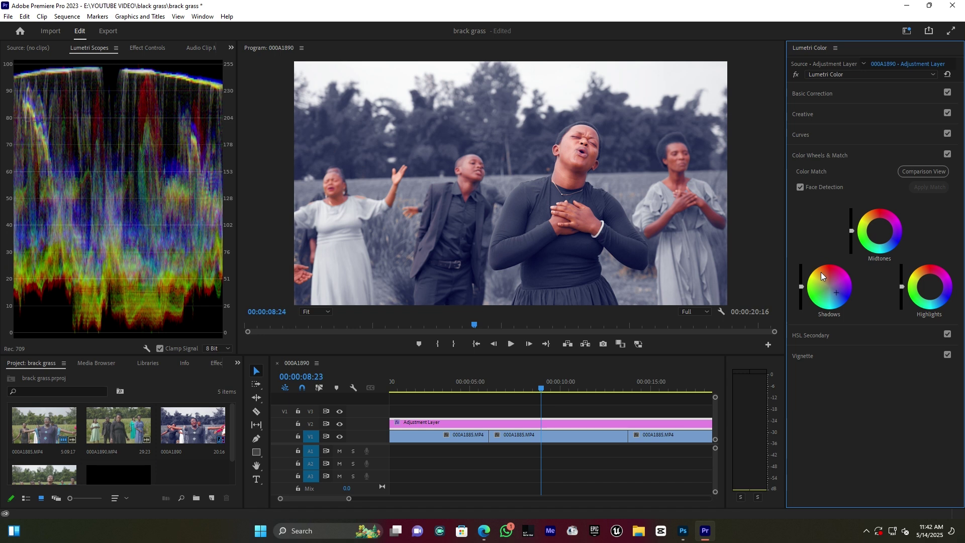
double_click(827, 288)
Lower the red RGB curve's shadows slightly with a point between the black point and the midpoint for a subtle teal tint.
click(813, 156)
click(806, 134)
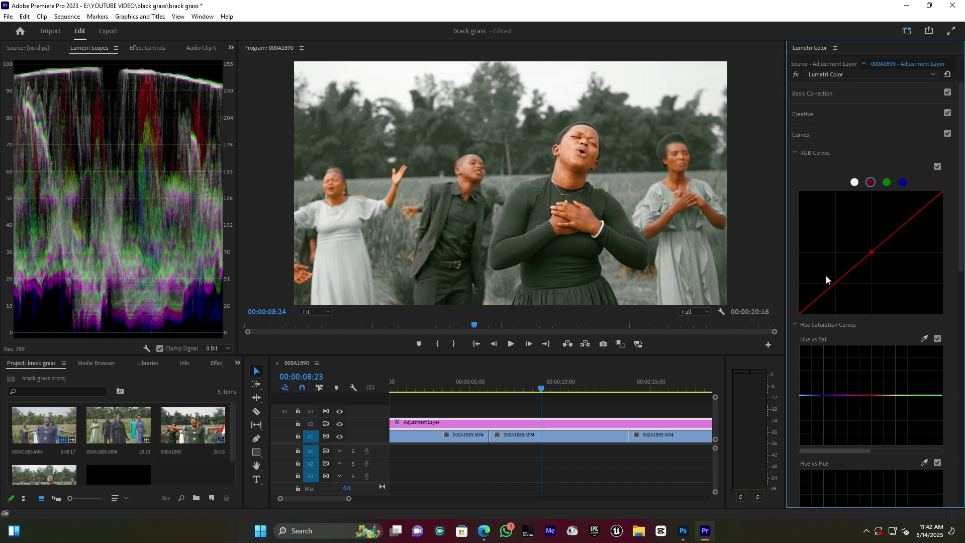
click(801, 133)
click(816, 152)
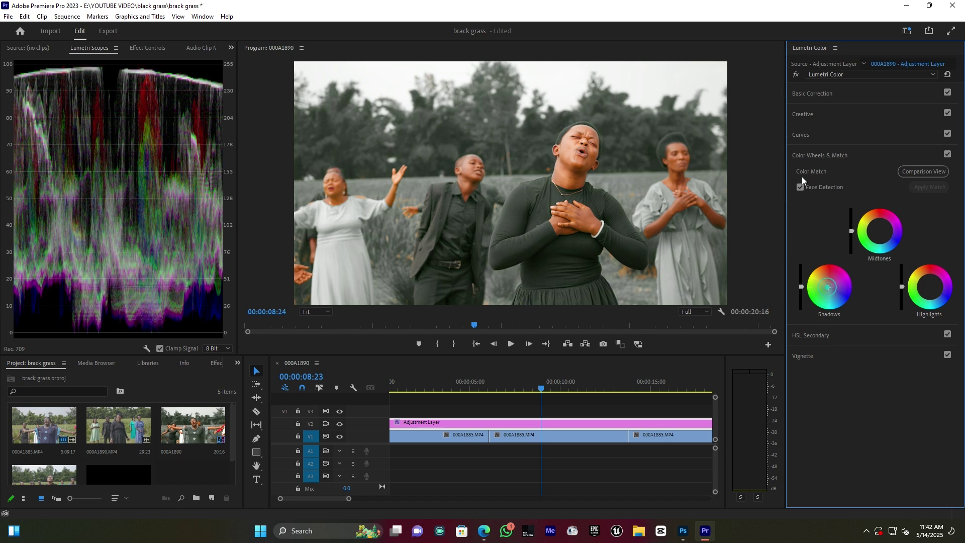
click(804, 135)
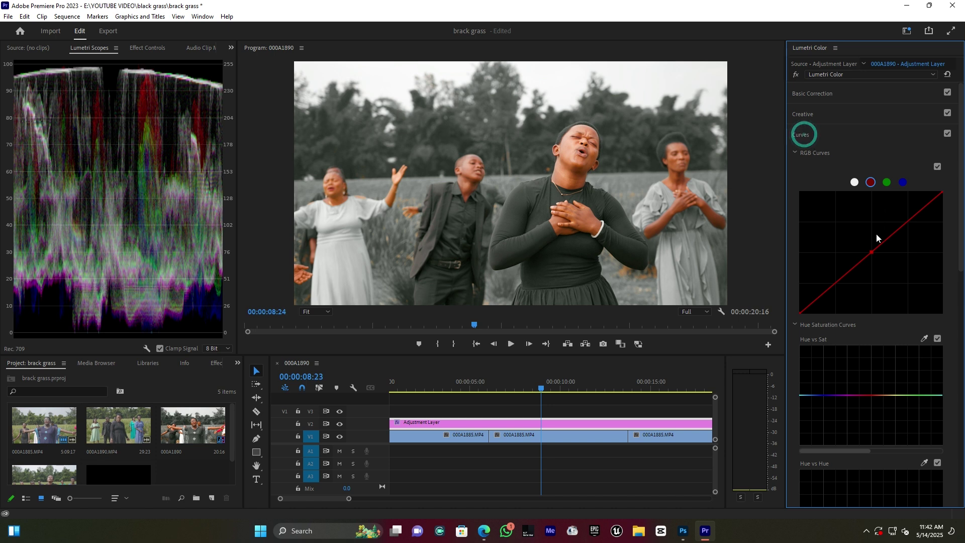
drag(838, 285, 835, 287)
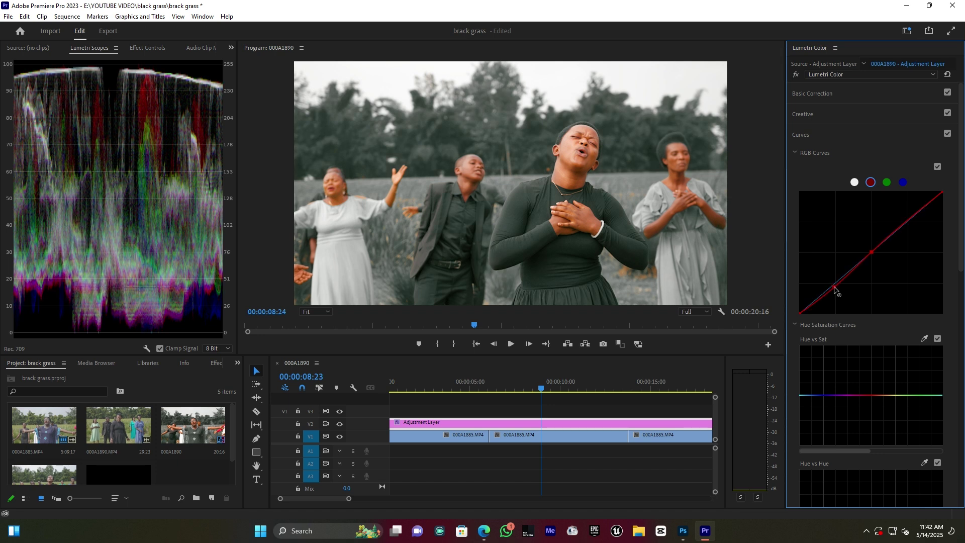
Review the grade at 00:00:03:07 and 00:00:10:16, and compare before and after at 00:00:09:12 by toggling the adjustment layer track's visibility.
click(441, 387)
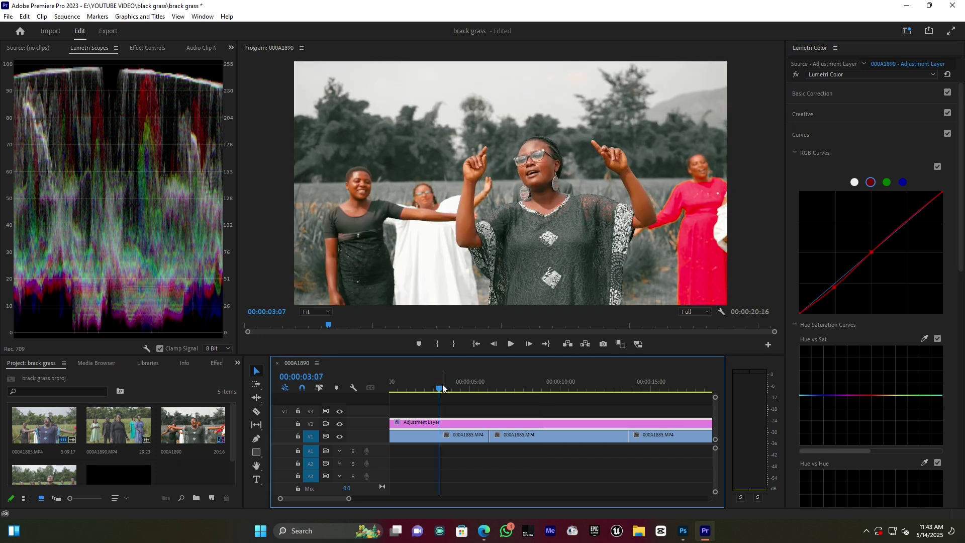
click(574, 383)
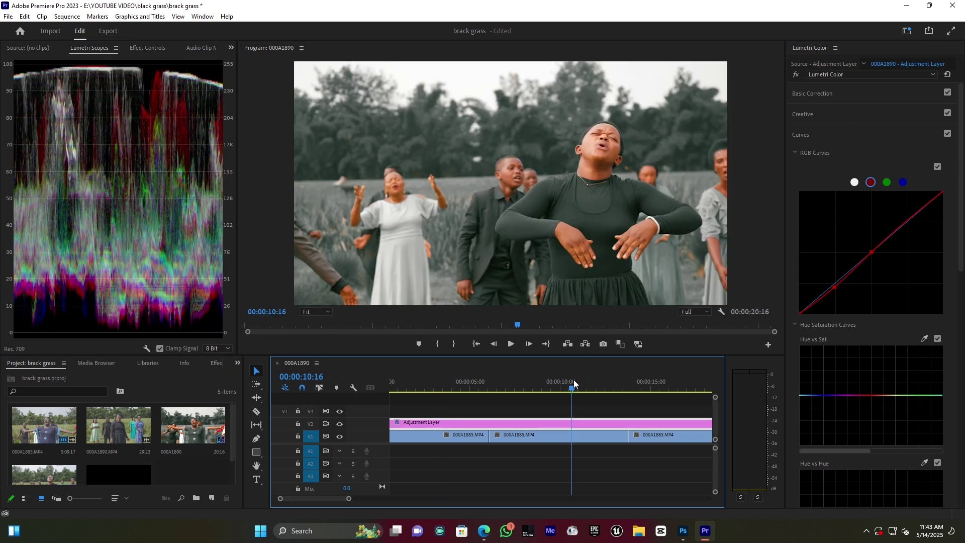
click(339, 425)
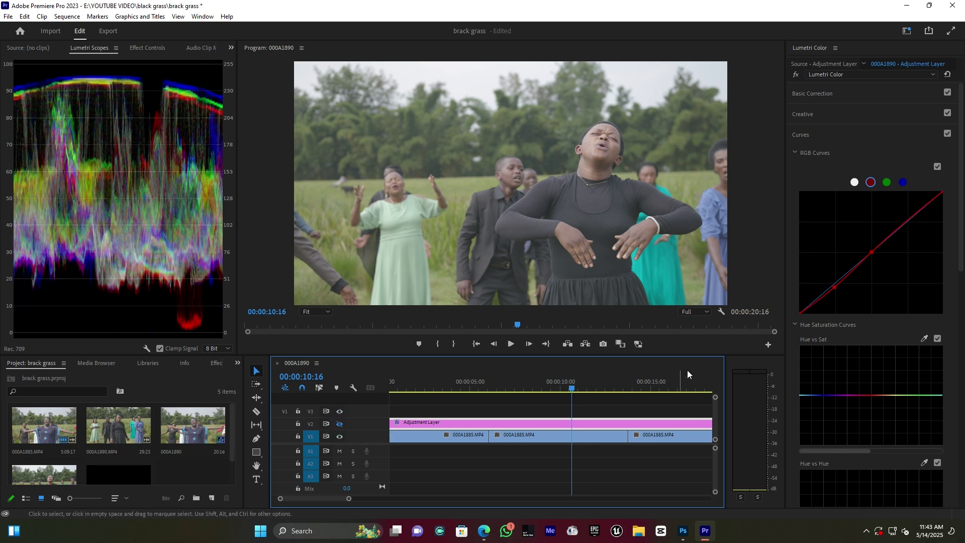
click(551, 381)
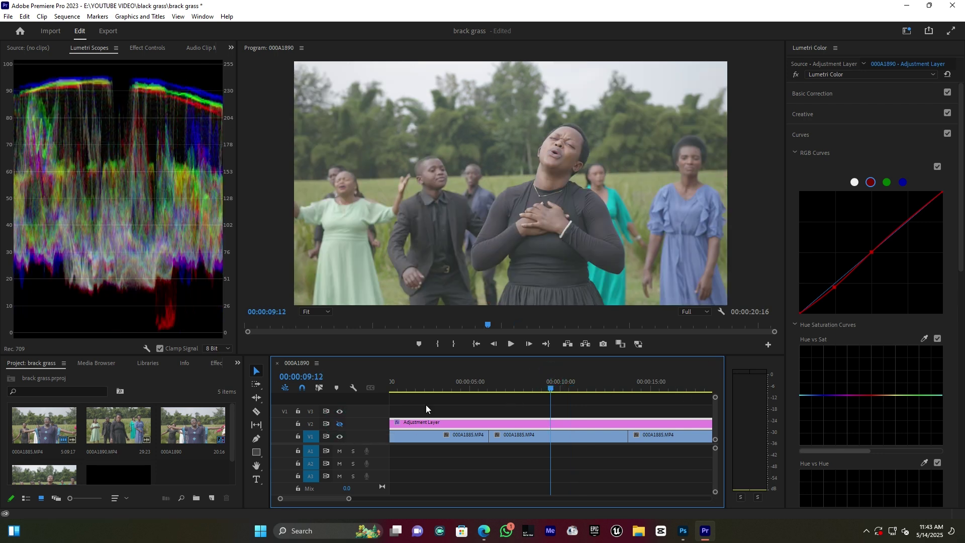
click(340, 424)
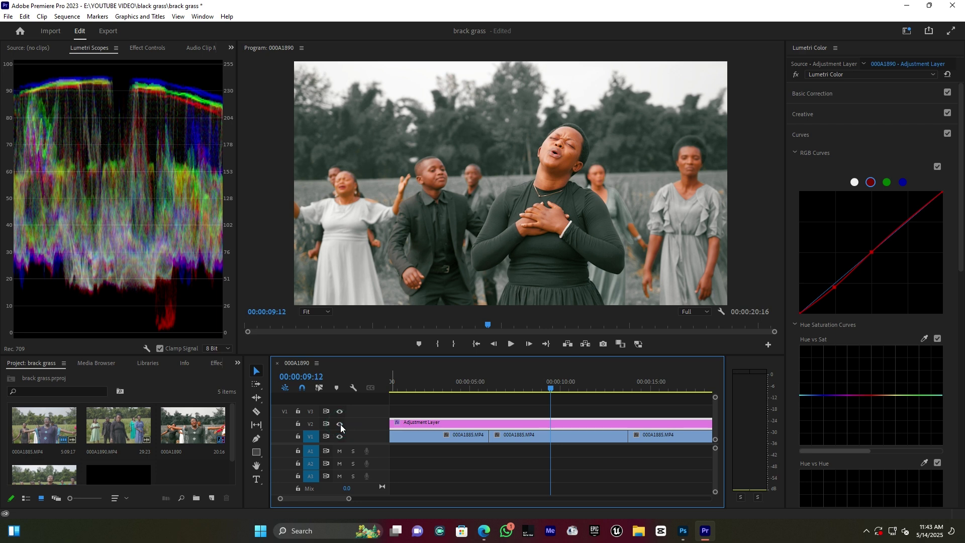